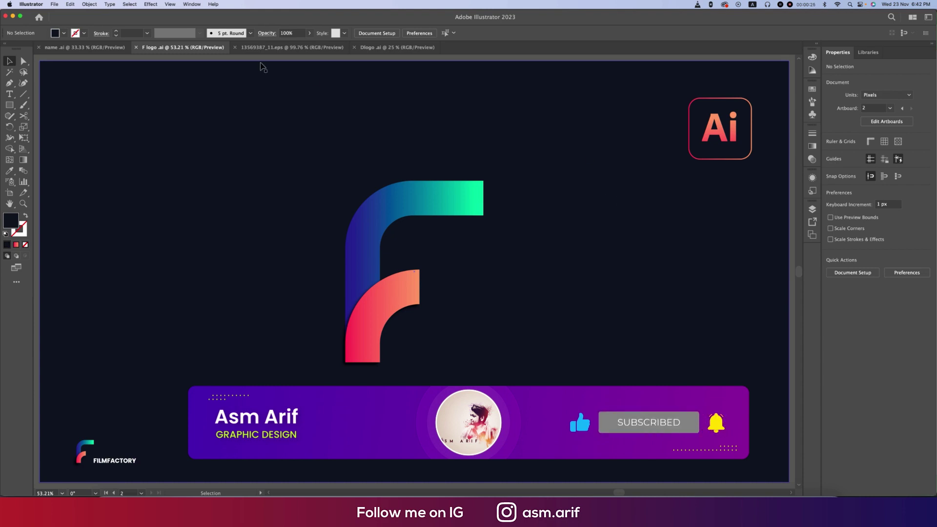
- Create a new 2000 x 2000 px document named "f logo"
left_click(56, 5)
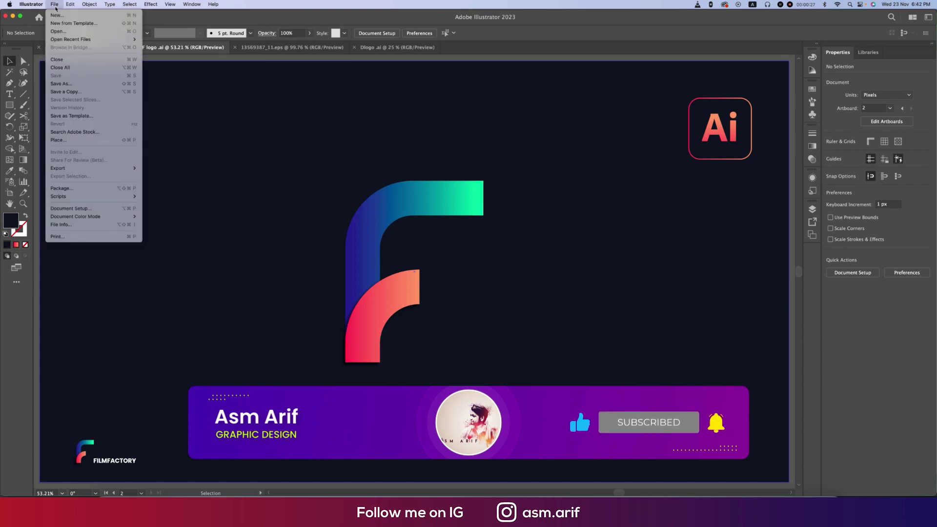
left_click(58, 15)
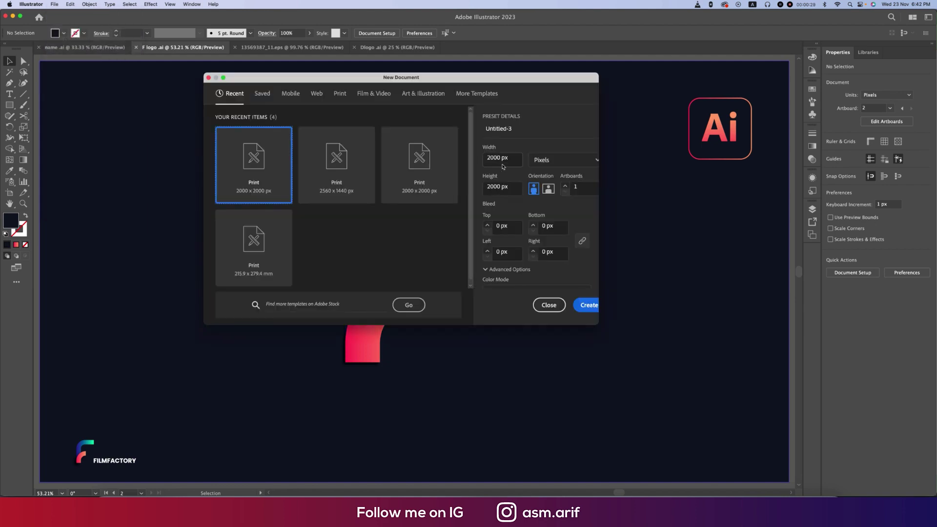
left_click_drag(518, 130, 472, 130)
type("f logo")
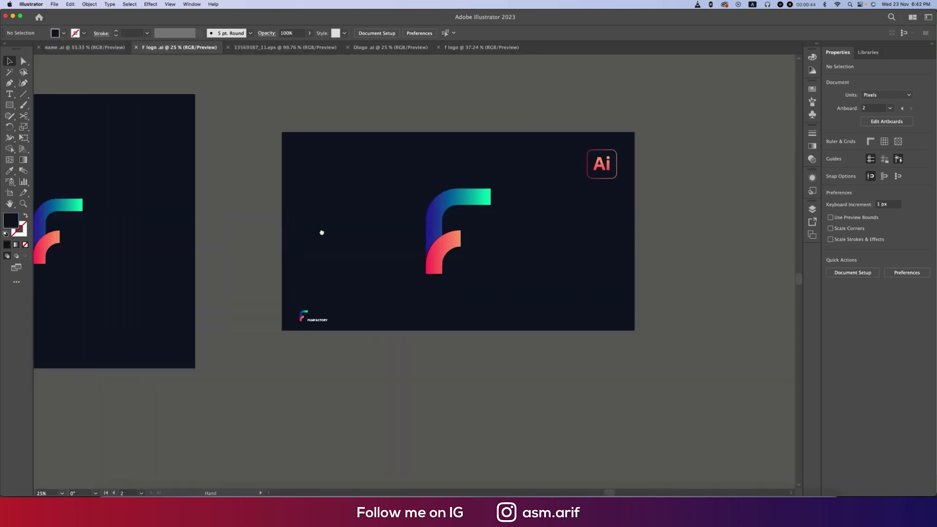
- Copy the two gradient colour squares from the F logo file into the new document and duplicate the orange-pink one below
left_click_drag(321, 233, 544, 234)
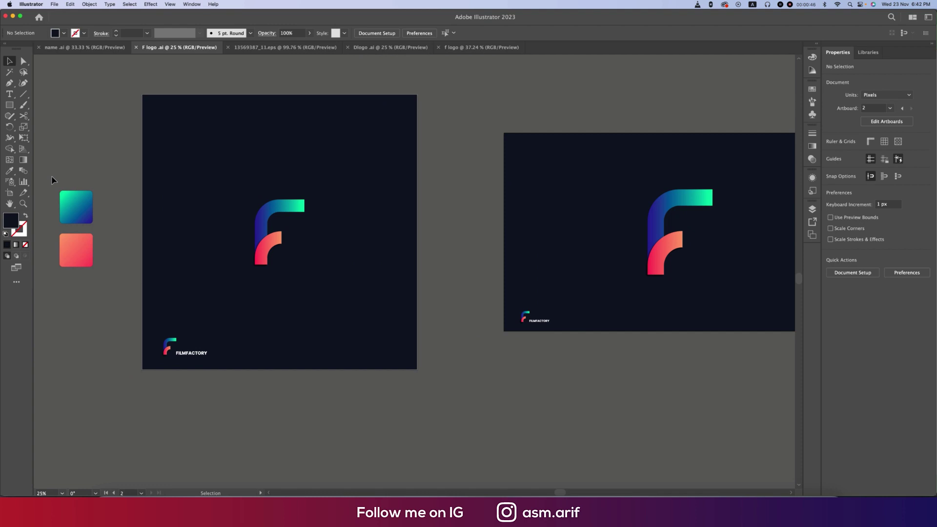
left_click_drag(54, 181, 170, 296)
- Replace the lowest colour square's gradient with a solid very dark navy fill
double_click(11, 221)
left_click(714, 184)
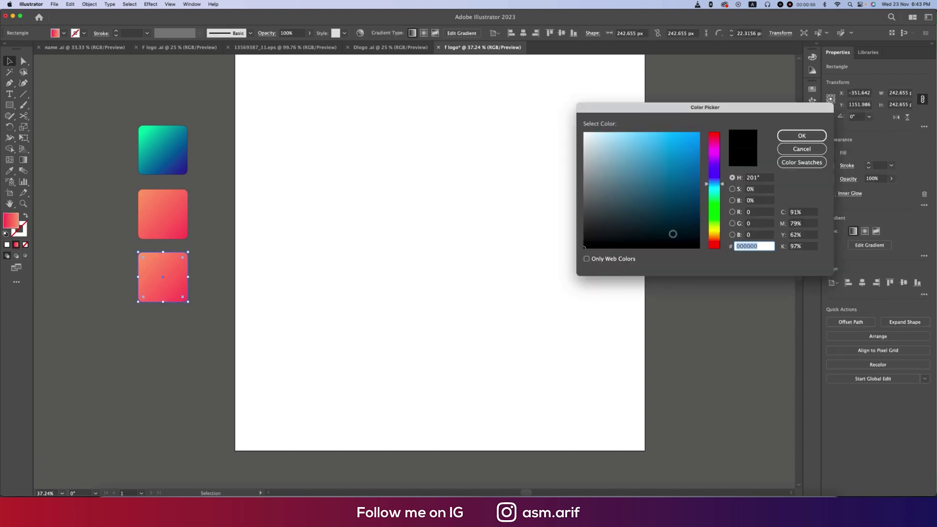
left_click(661, 230)
left_click_drag(715, 184, 714, 171)
left_click(799, 137)
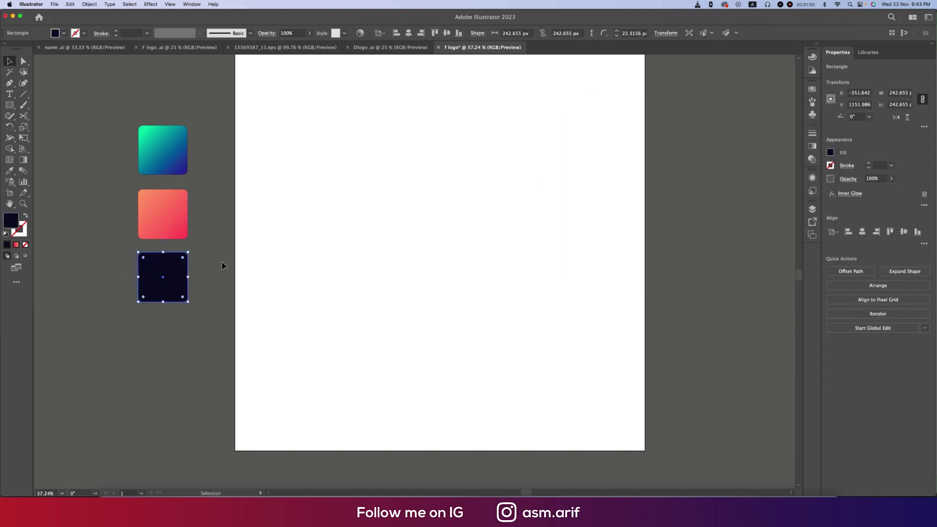
left_click(211, 265)
key("super+z")
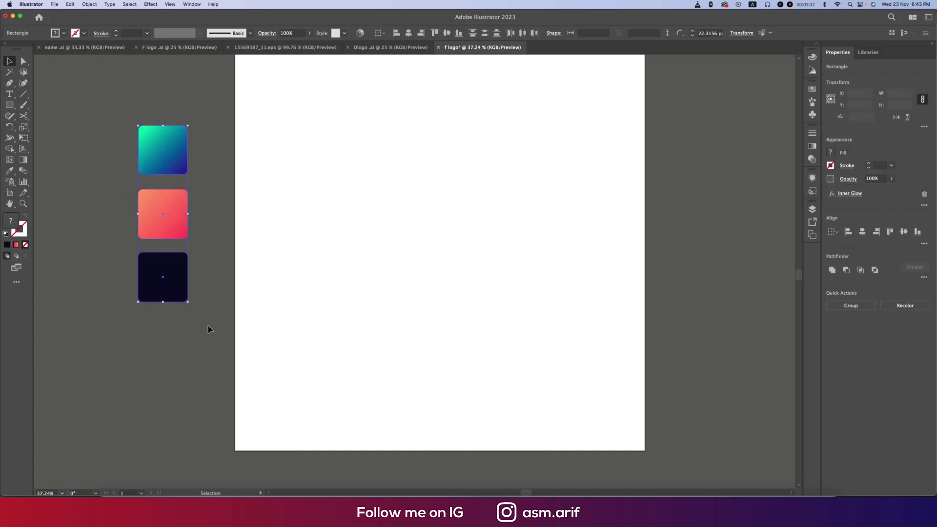
- Cover the whole artboard with a 2000 x 2000 px background rectangle using the dark navy square's fill, and deselect it
key("super+a")
key("super+minus")
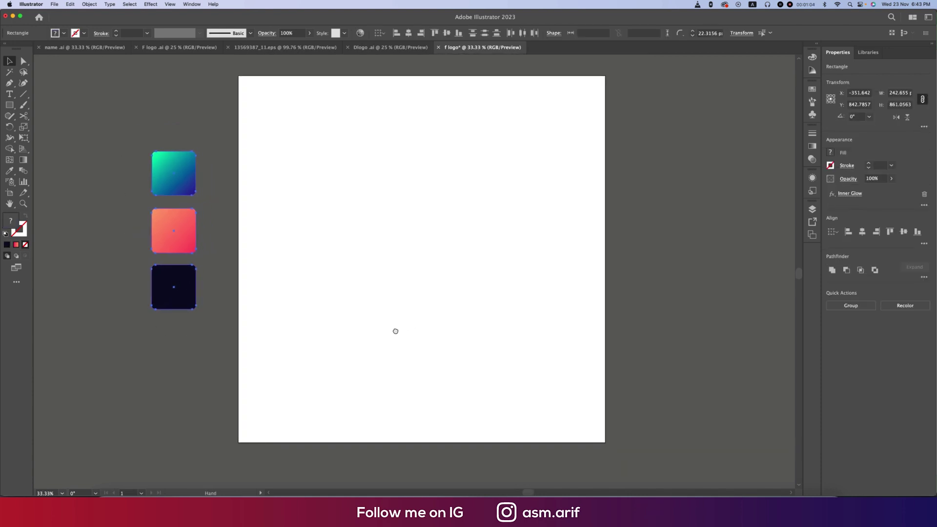
left_click(184, 300)
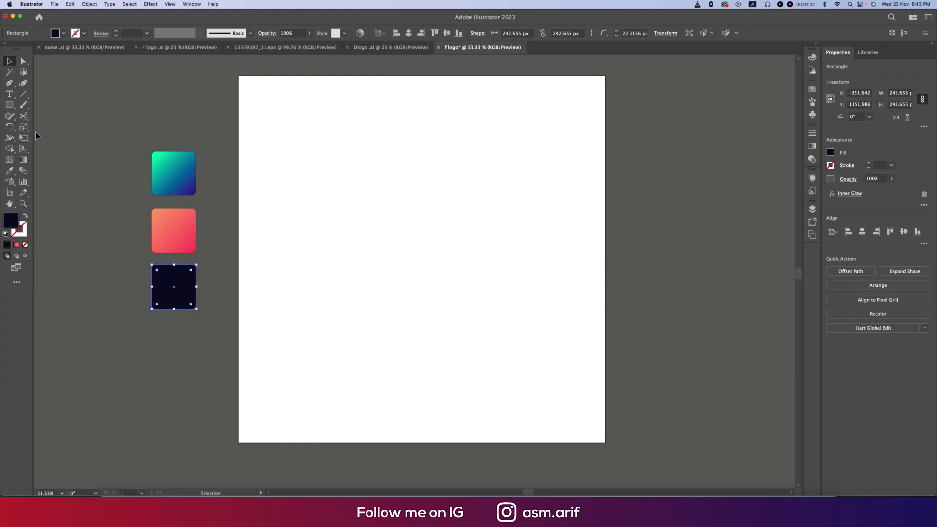
key("m")
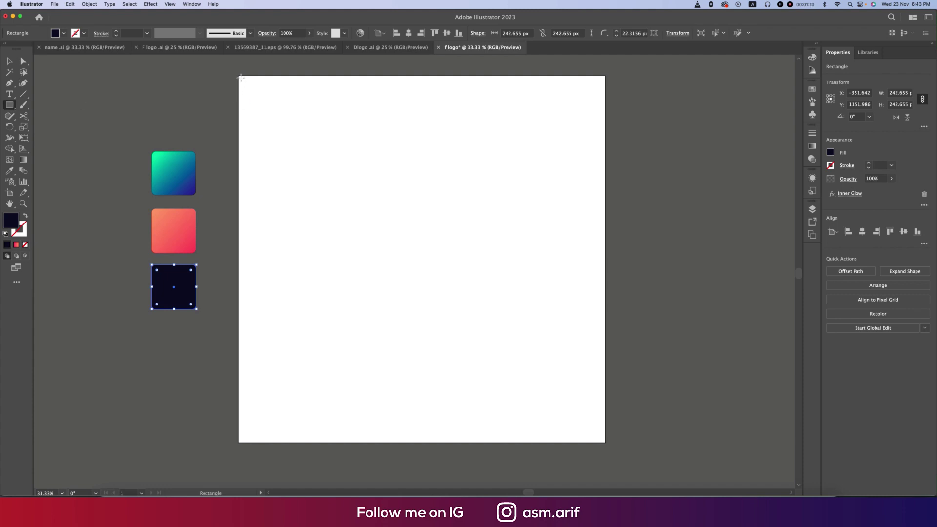
left_click_drag(241, 77, 604, 442)
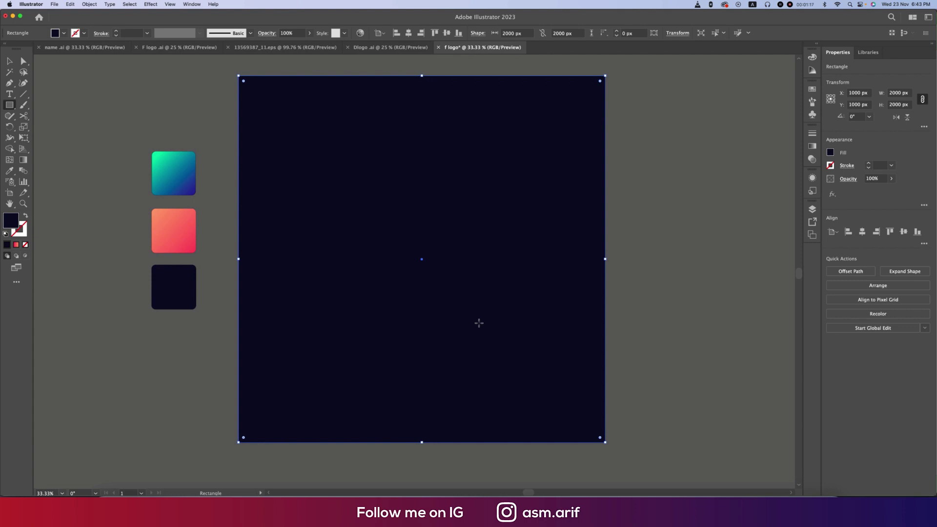
key("super+shift+a")
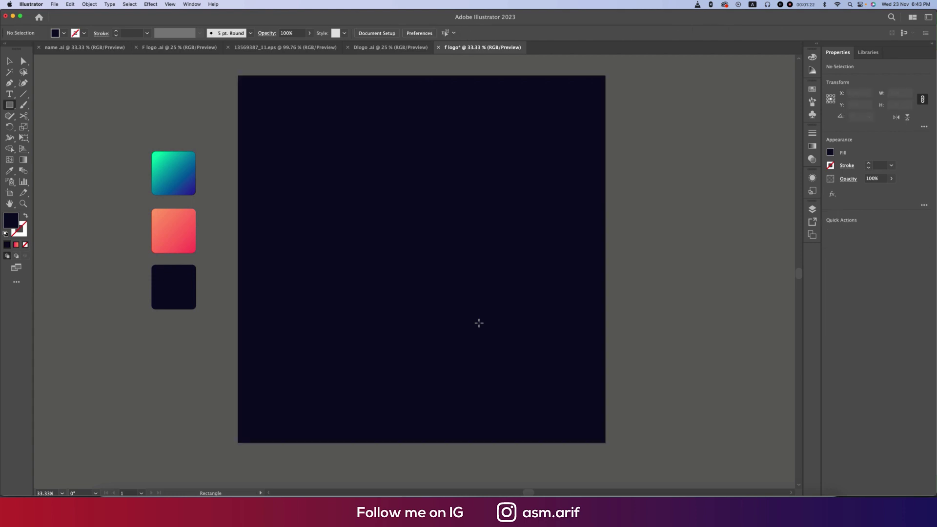
- Draw a square about 594 px wide near the centre of the artboard
left_click(9, 61)
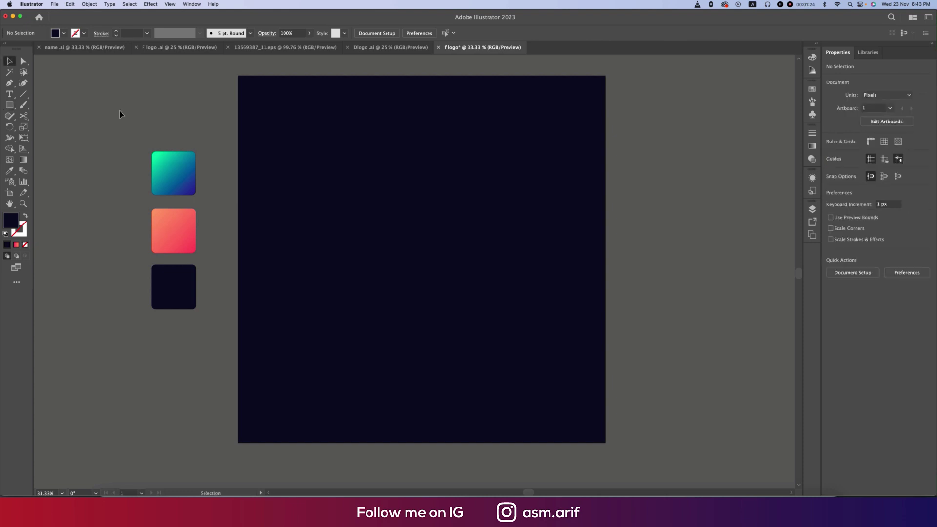
key("m")
left_click_drag(361, 195, 444, 305)
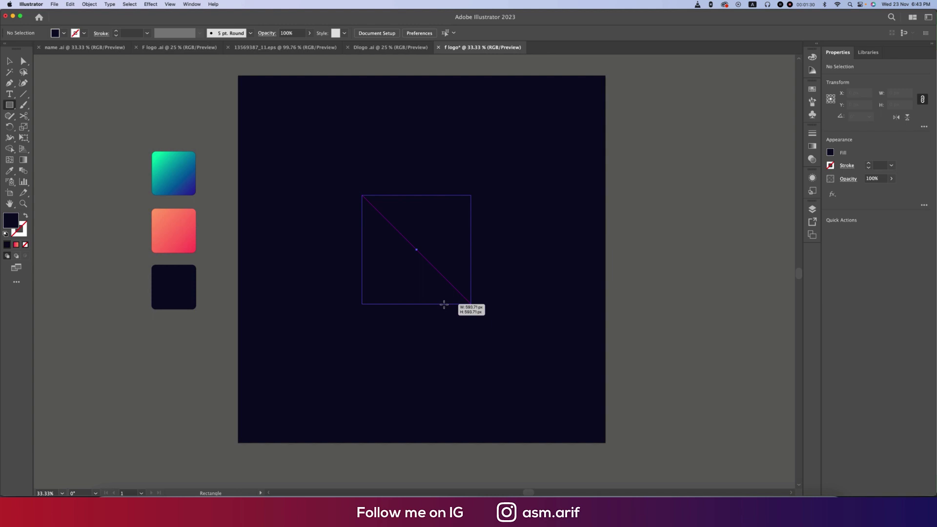
left_click_drag(444, 304, 444, 305)
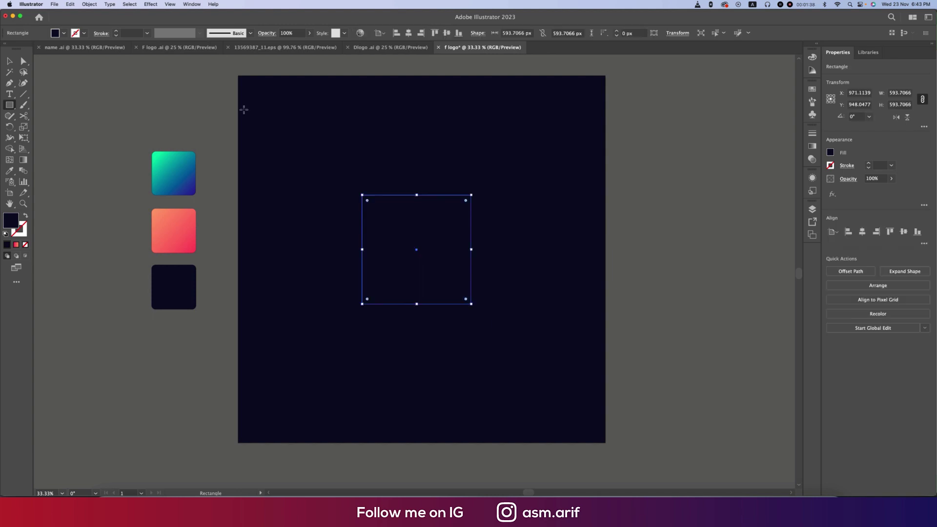
- Give the new square no fill and a white stroke 100 pt thick
left_click(25, 216)
left_click(84, 34)
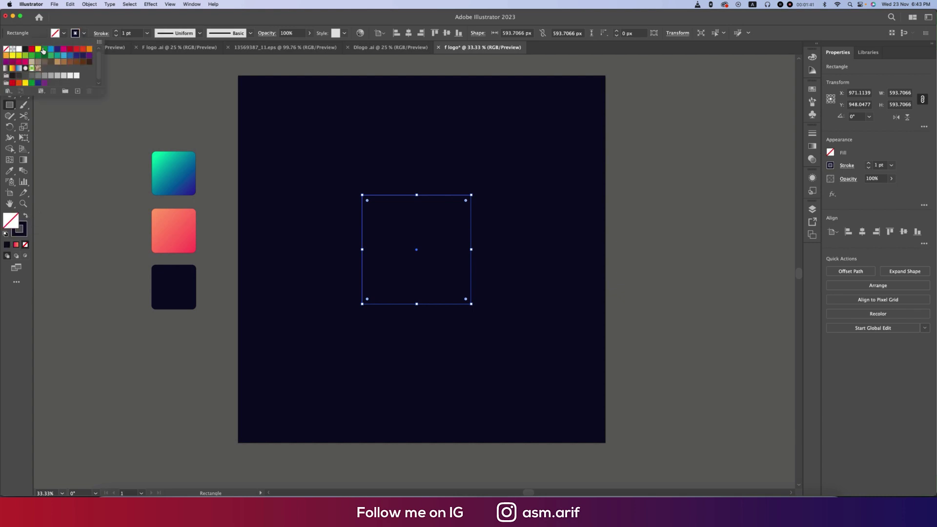
left_click(20, 51)
left_click(129, 33)
type("5")
key("Return")
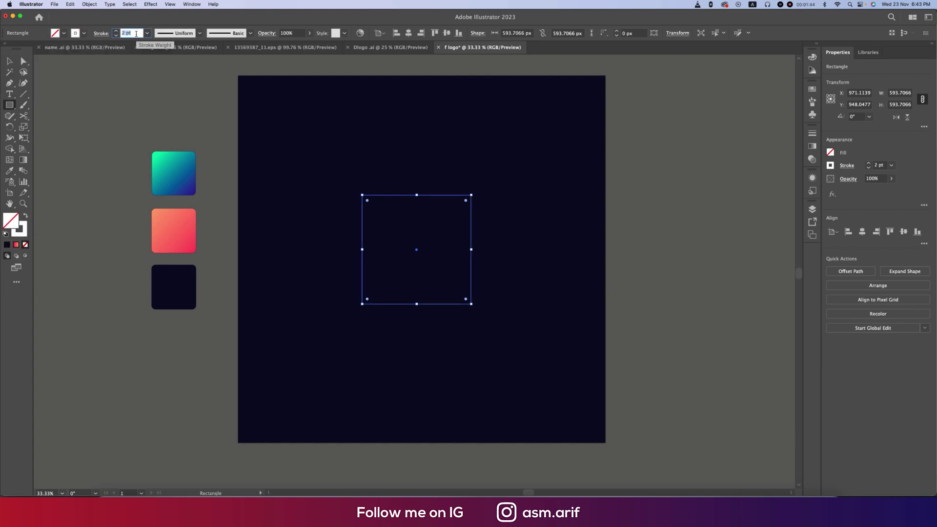
scroll(136, 34, "up", 20)
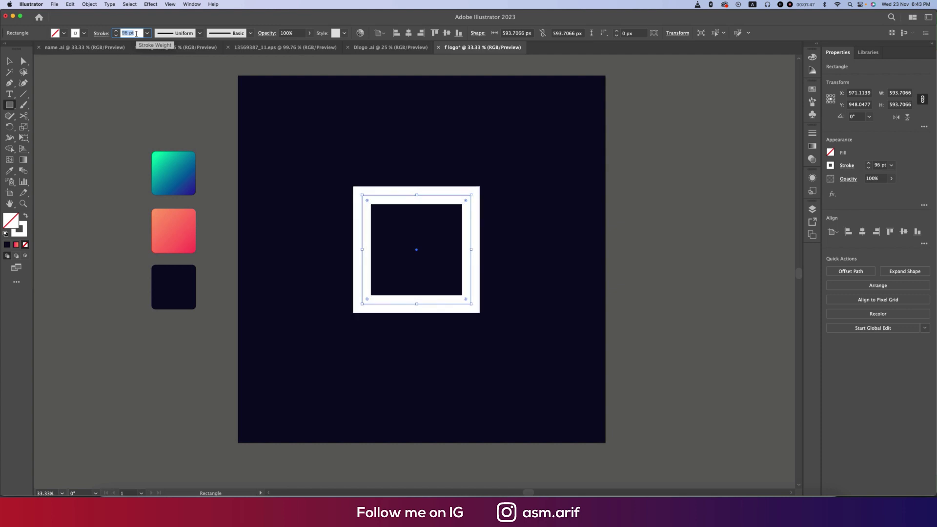
type("100")
key("Return")
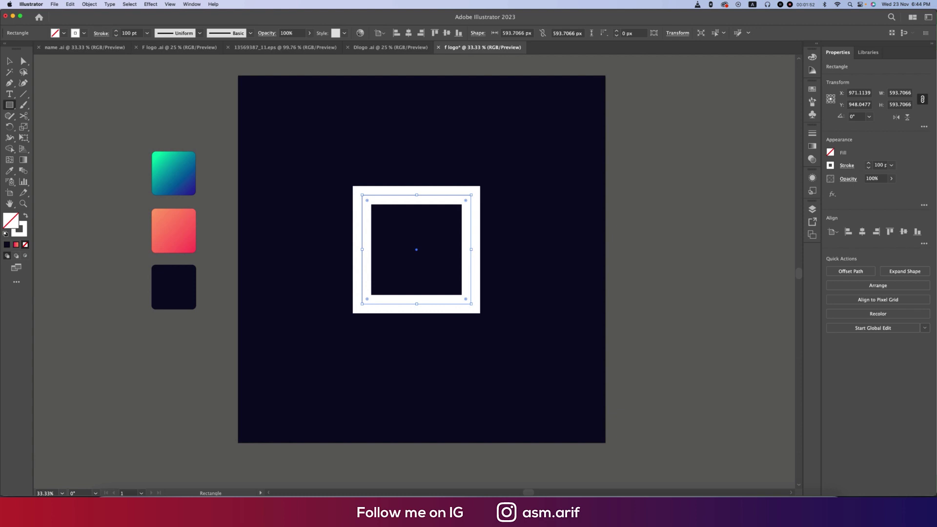
- Make a half-size copy of the square, about 297 px wide, sharing its lower-left corner
key("v")
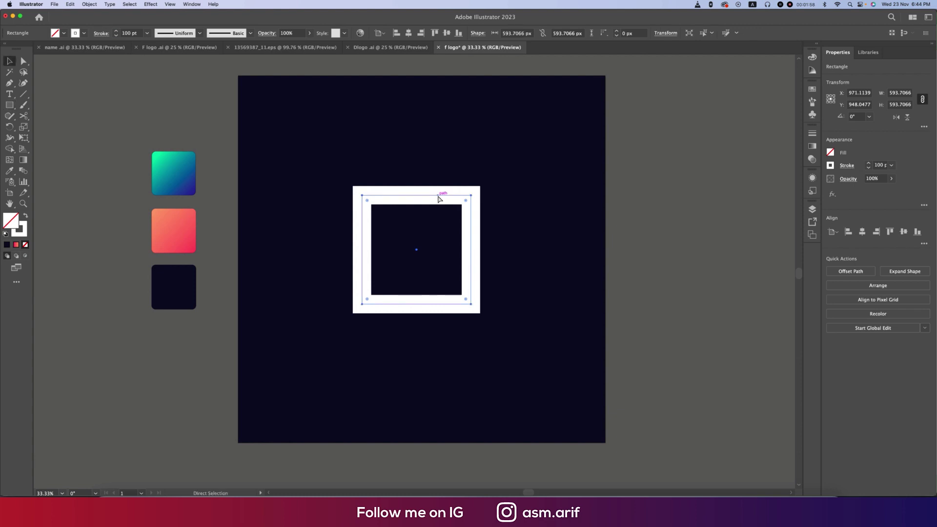
left_click_drag(471, 195, 430, 251)
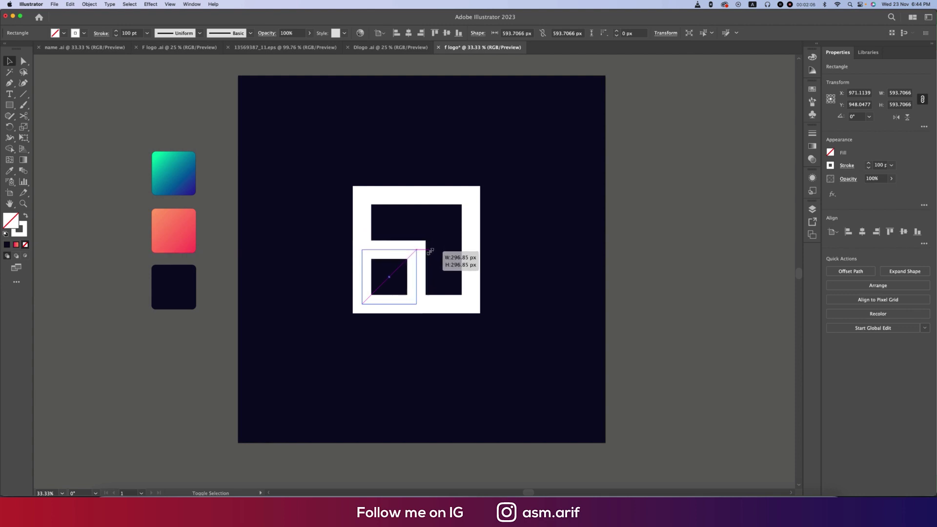
left_click_drag(430, 250, 431, 250)
- Cut the large square's path with the Scissors tool at its two right corners and the middle of its top edge
key("super+a")
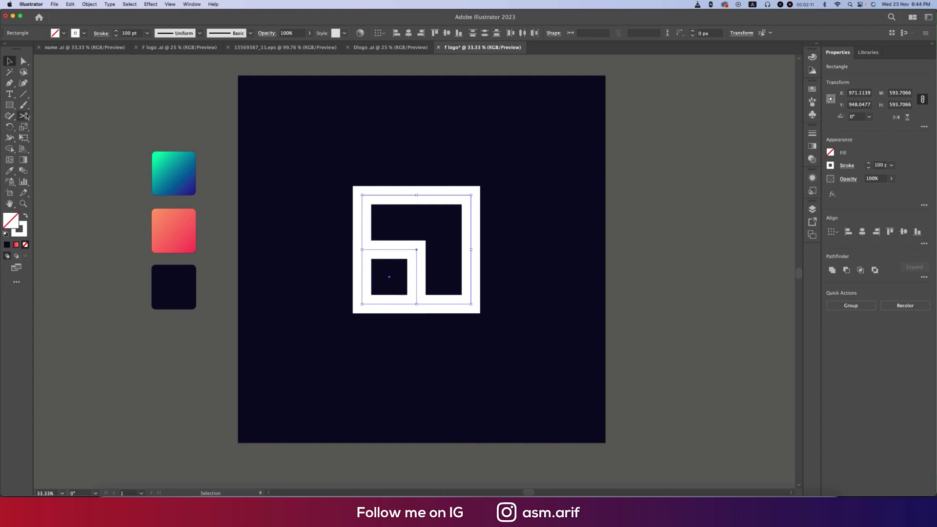
left_click(27, 117)
left_click(27, 116)
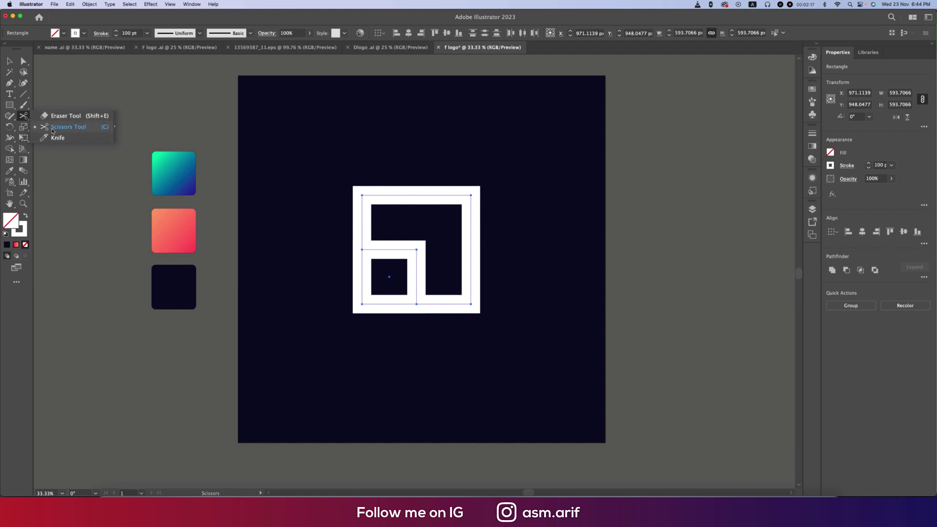
left_click(471, 196)
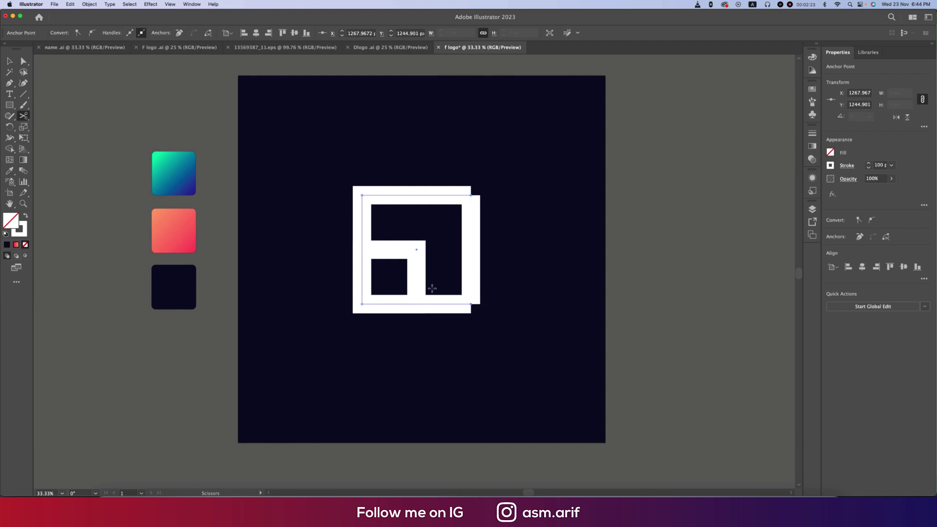
left_click(432, 288)
left_click(555, 269)
left_click(9, 61)
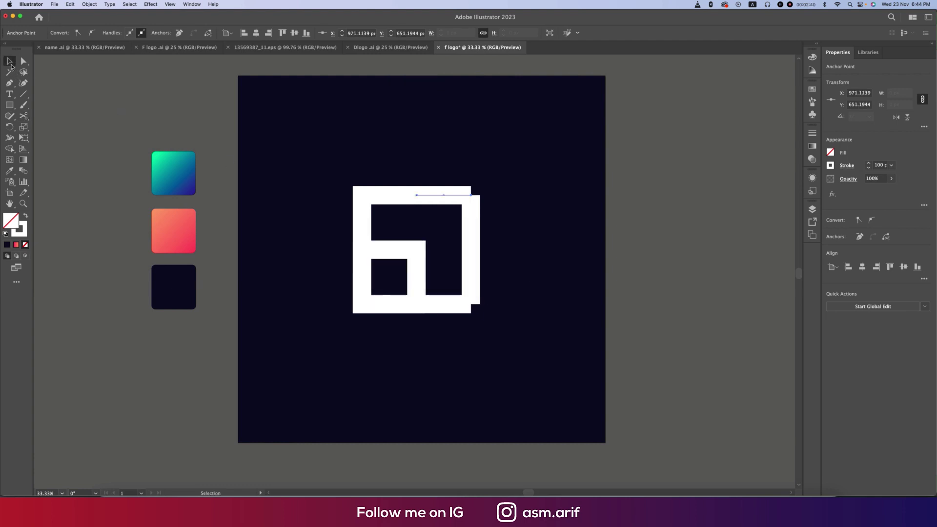
left_click(507, 388)
- Cut the small square's path with the Scissors tool at its two right corners
left_click(412, 251)
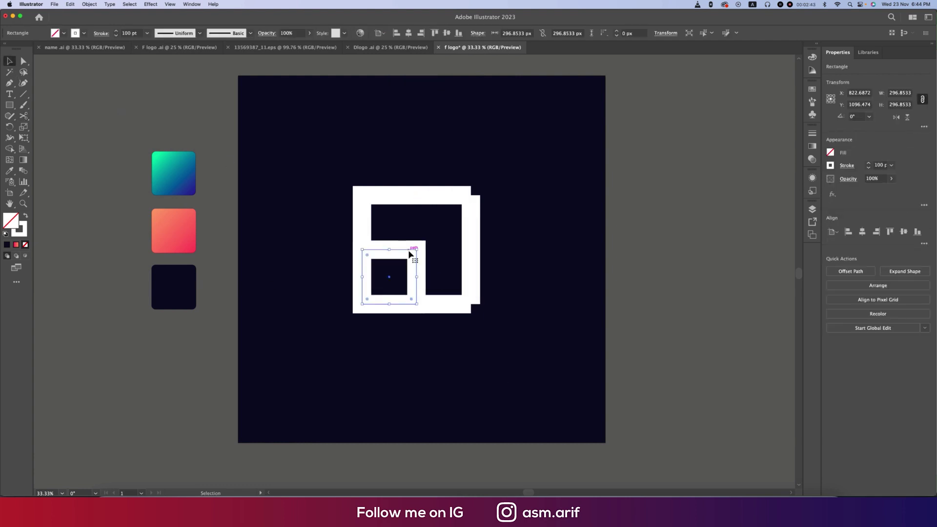
left_click(23, 116)
left_click(416, 249)
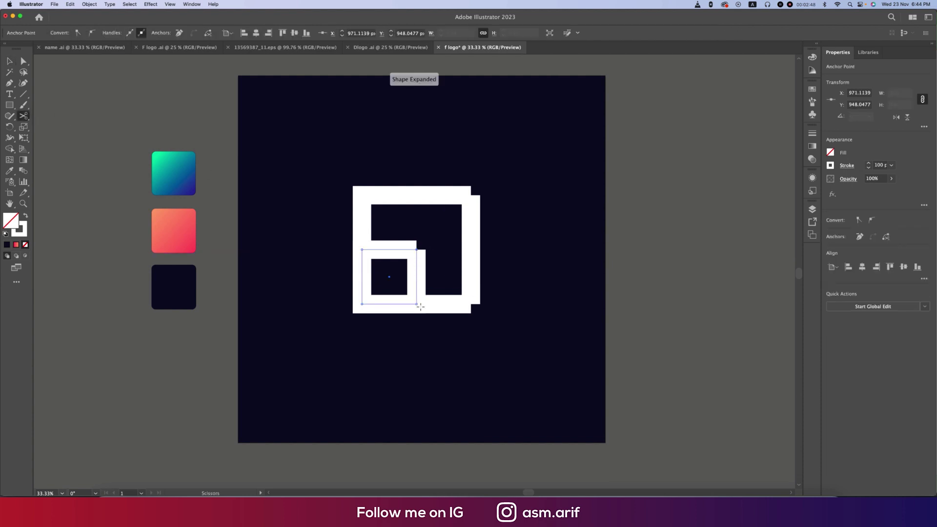
- Try to delete the cut-off right part of the large square
key("v")
left_click_drag(438, 149, 514, 362)
key("Delete")
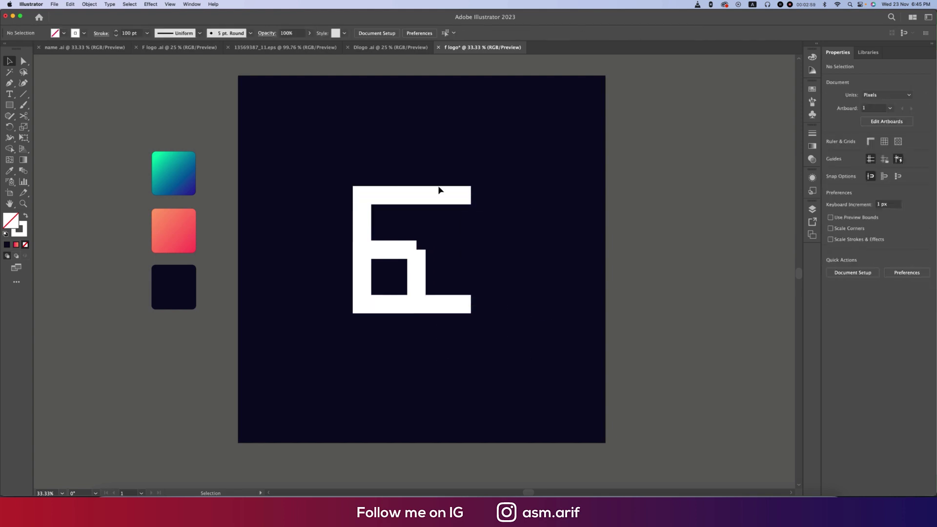
- Delete the surplus right and bottom segments of both cut squares, leaving an F made of two open paths
left_click(439, 190)
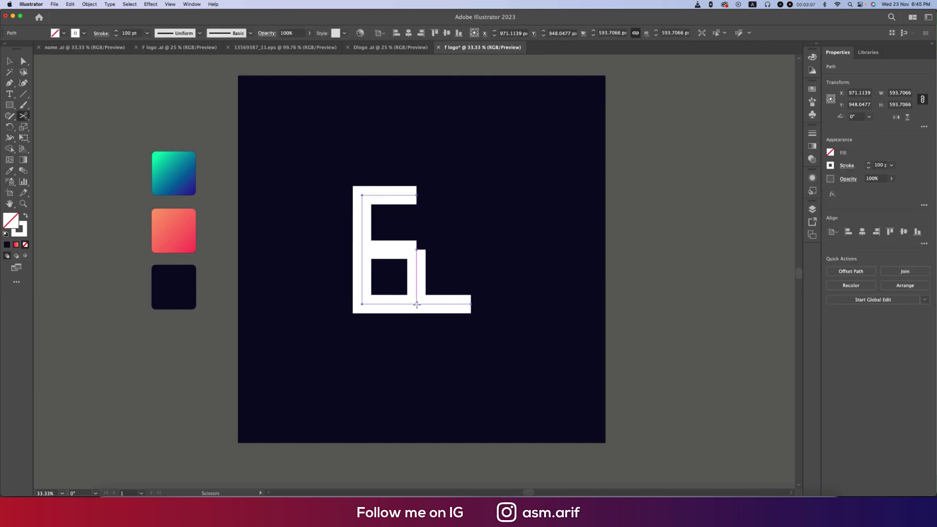
left_click(477, 370)
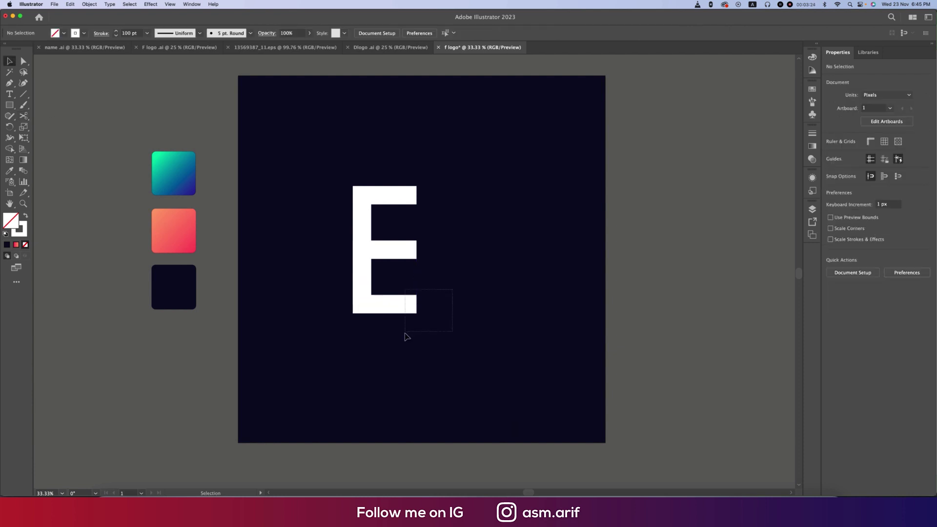
left_click(406, 235)
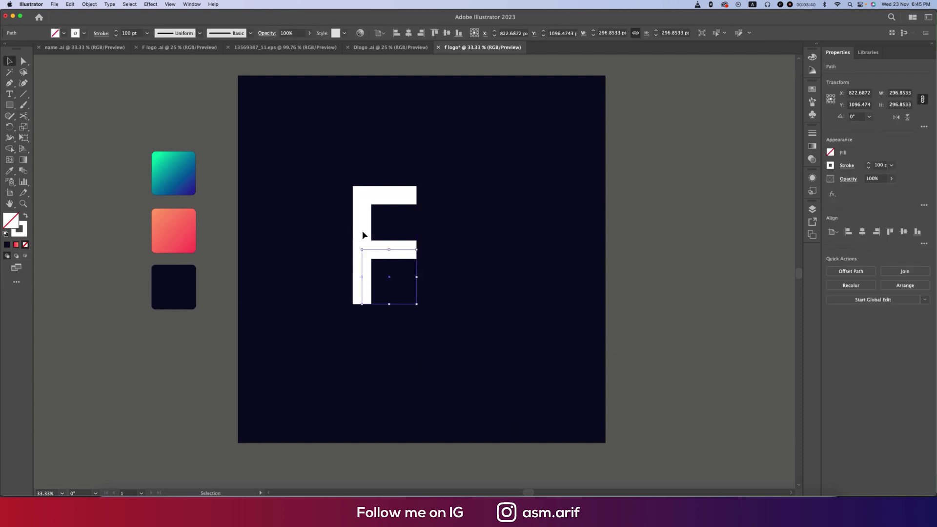
- Round the corner of the F's lower path fully into a quarter-circle arc and deselect it
key("a")
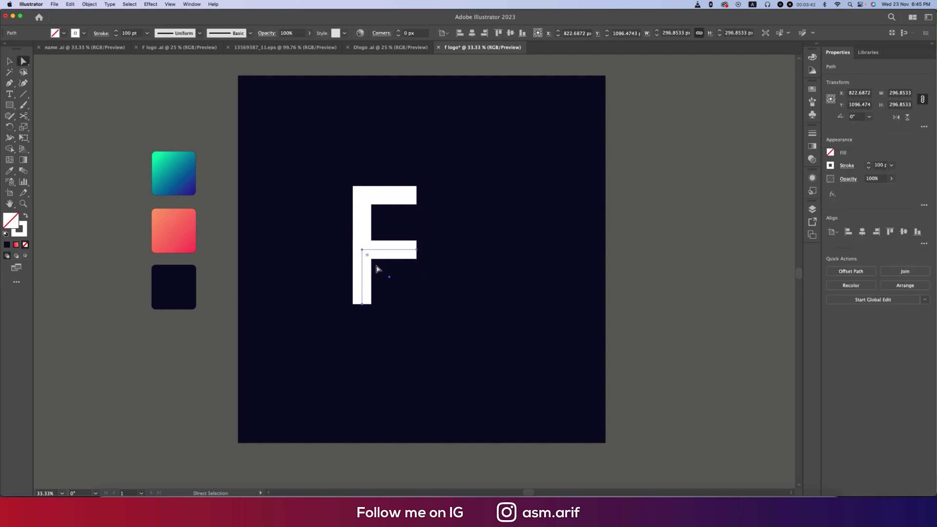
left_click_drag(367, 257, 405, 319)
left_click(363, 215)
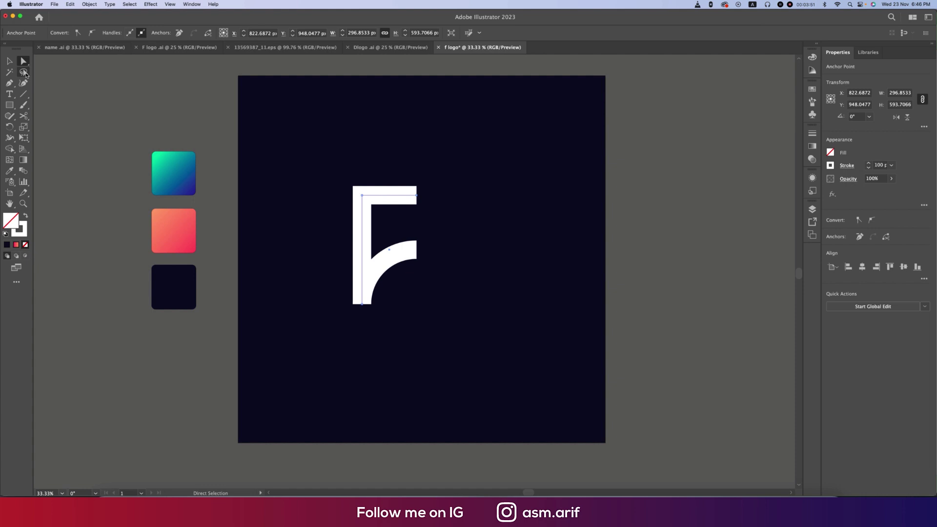
left_click(9, 61)
left_click(122, 117)
- Round the top-left corner of the F's tall path with a moderate radius
left_click(377, 196)
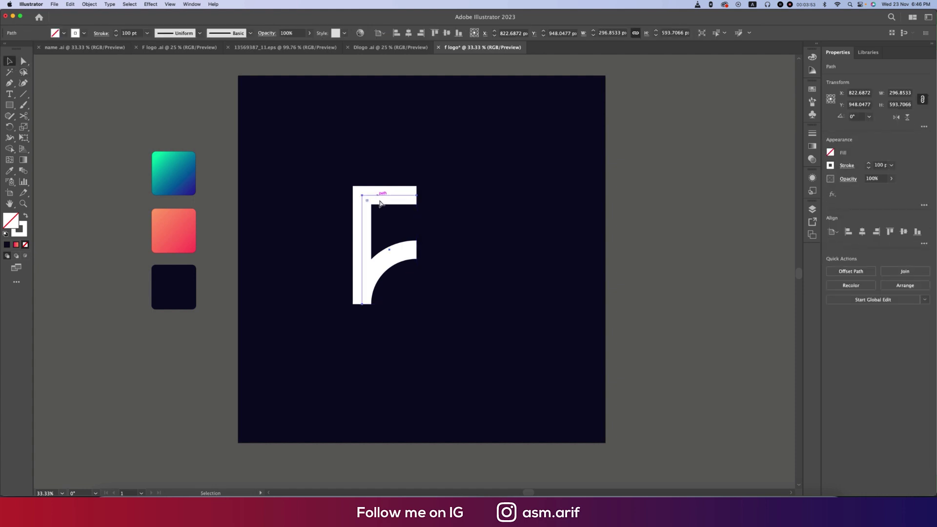
key("a")
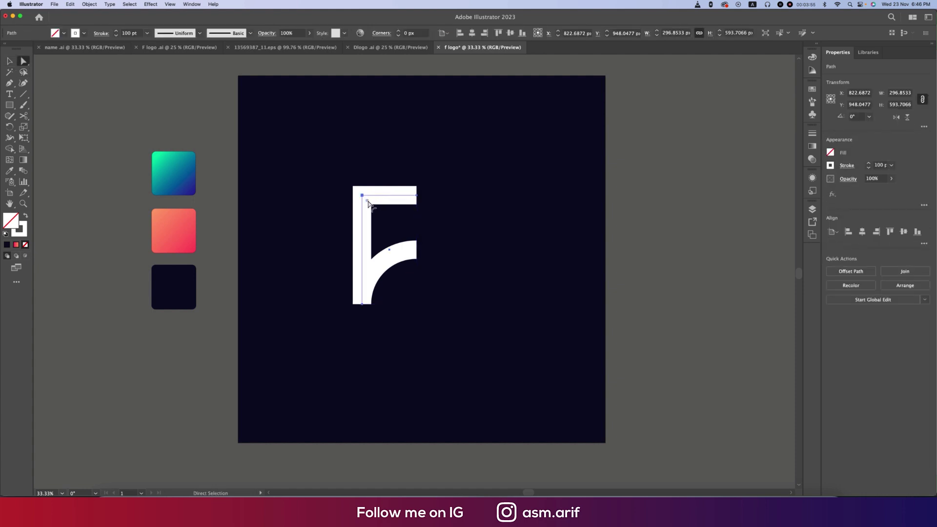
left_click_drag(368, 203, 380, 215)
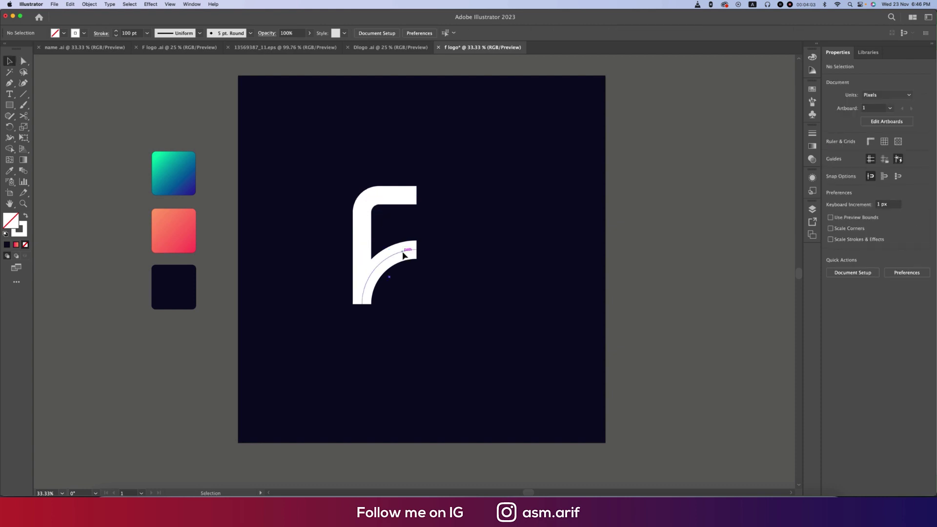
- Draw a vertical line about 336 px long across the middle of the F's lower arc and give it a 1 pt stroke
left_click(404, 252)
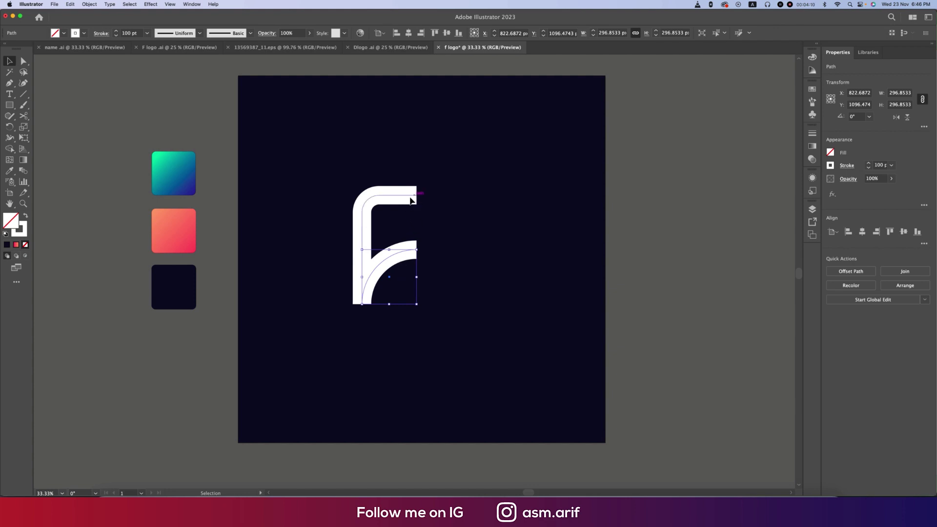
left_click(23, 94)
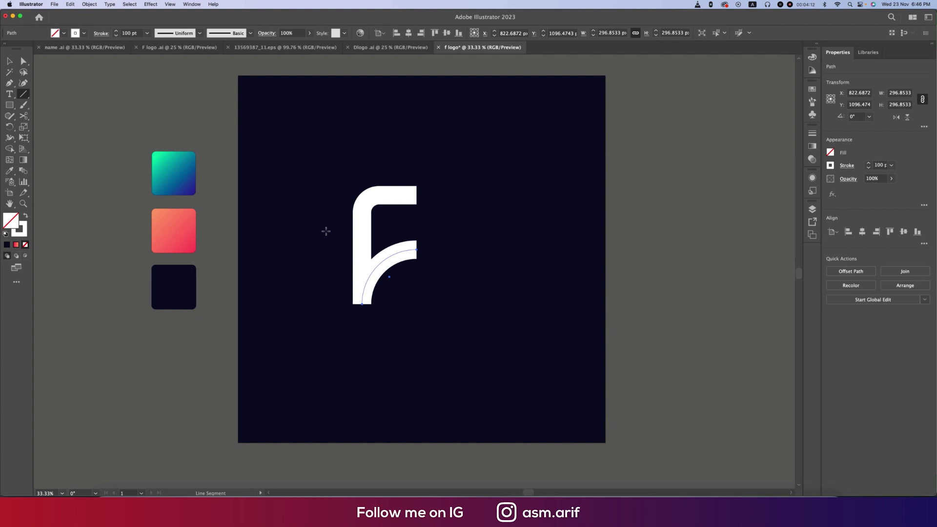
left_click_drag(388, 226, 396, 288)
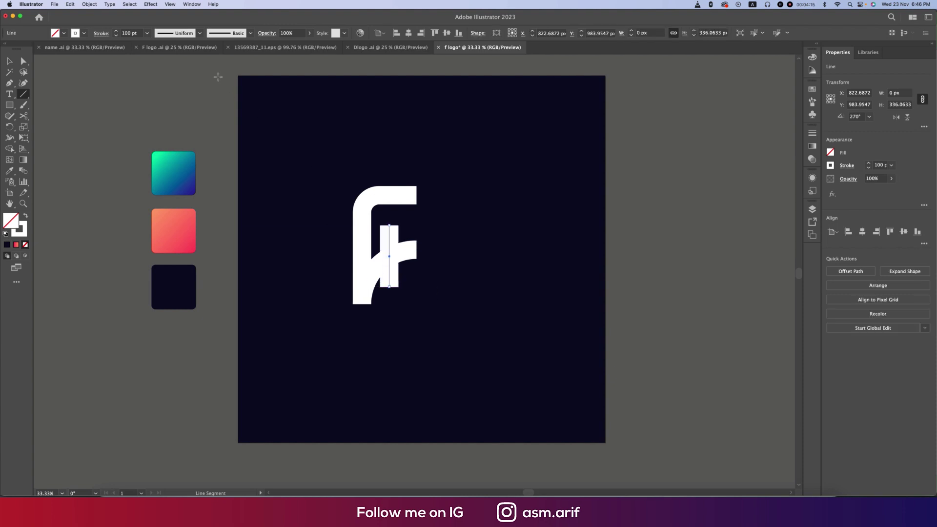
left_click(138, 33)
type("1")
key("Return")
key("v")
left_click(397, 252)
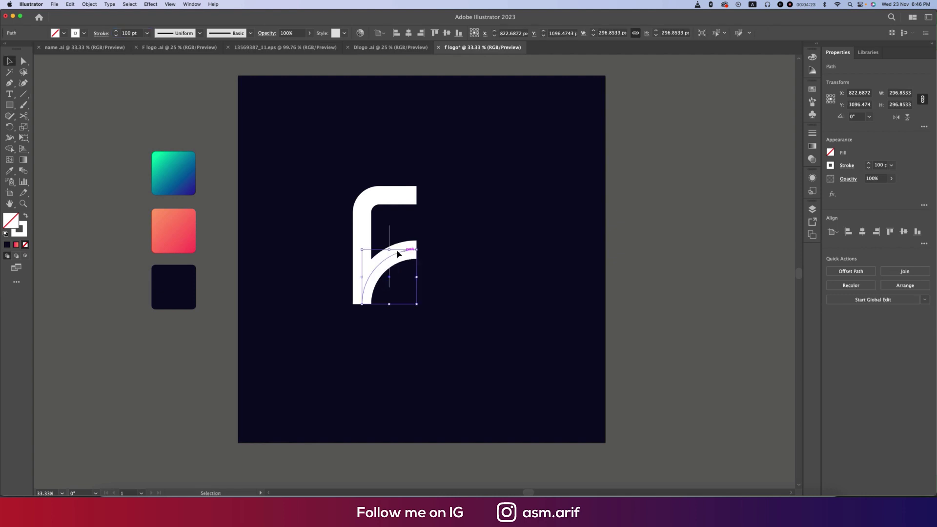
- Select both thick paths of the F and expand their fill and stroke into filled shapes
left_click(462, 299)
left_click_drag(335, 168, 380, 323)
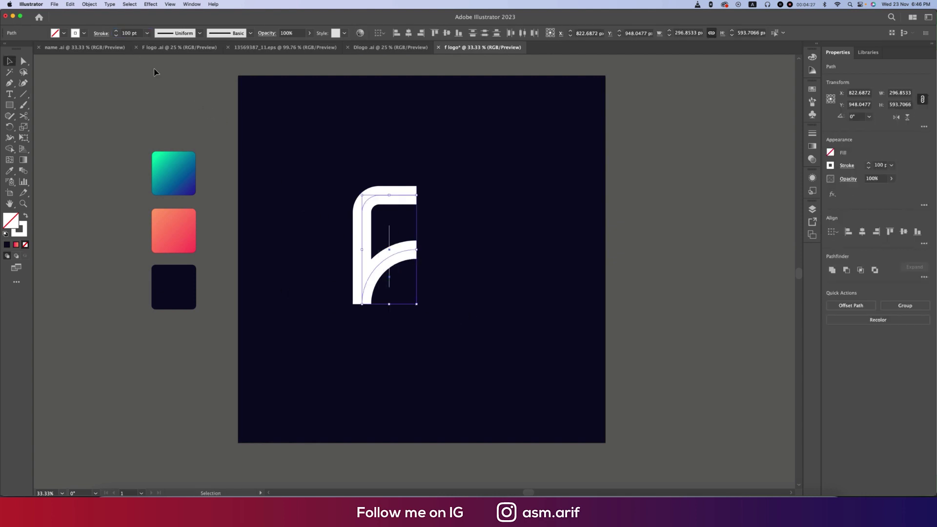
left_click(90, 5)
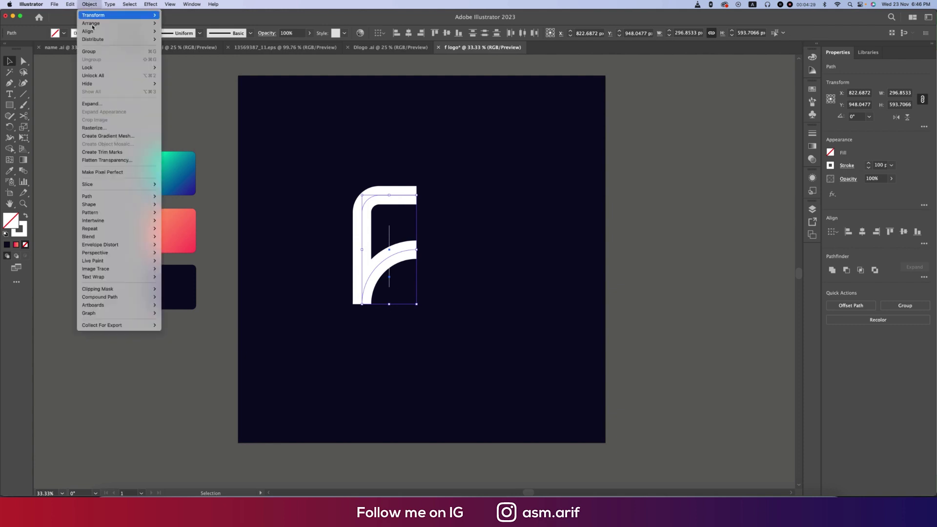
left_click(97, 105)
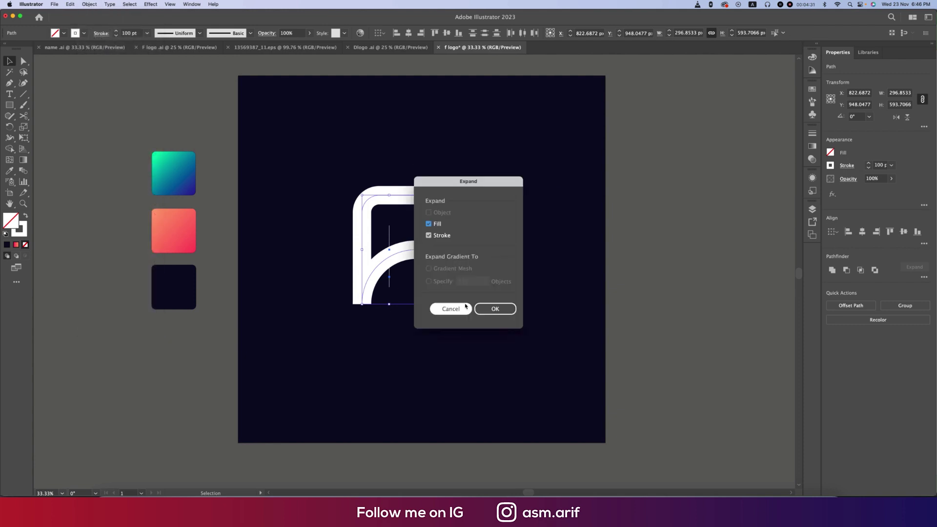
left_click(502, 311)
left_click(504, 314)
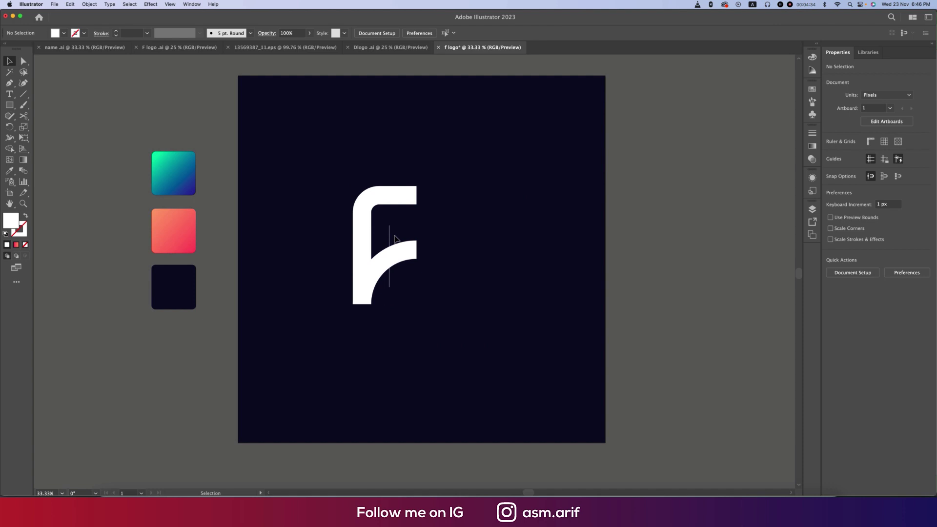
- Try to trim the lower arc's right end at the vertical line with the Shape Builder
left_click_drag(391, 239, 389, 239)
left_click(413, 275, "shift")
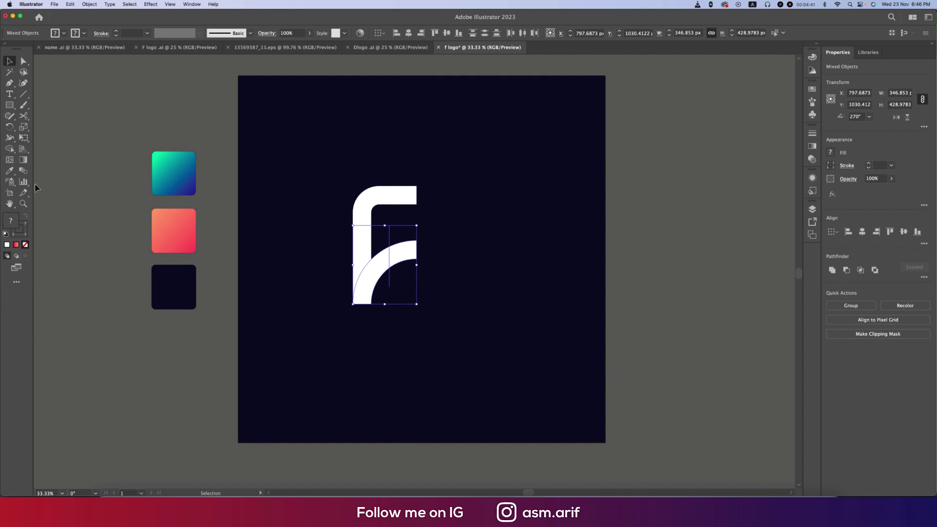
left_click(10, 149)
left_click(58, 149)
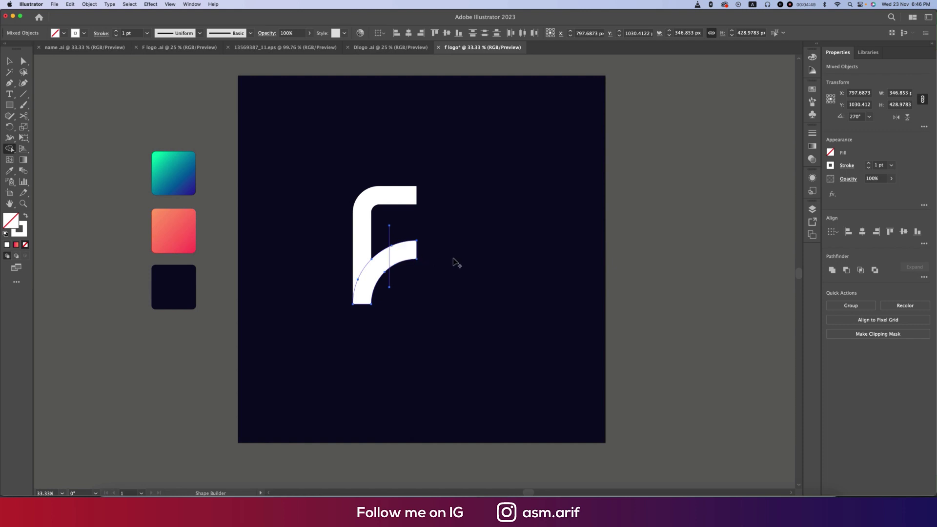
left_click(414, 255, "alt")
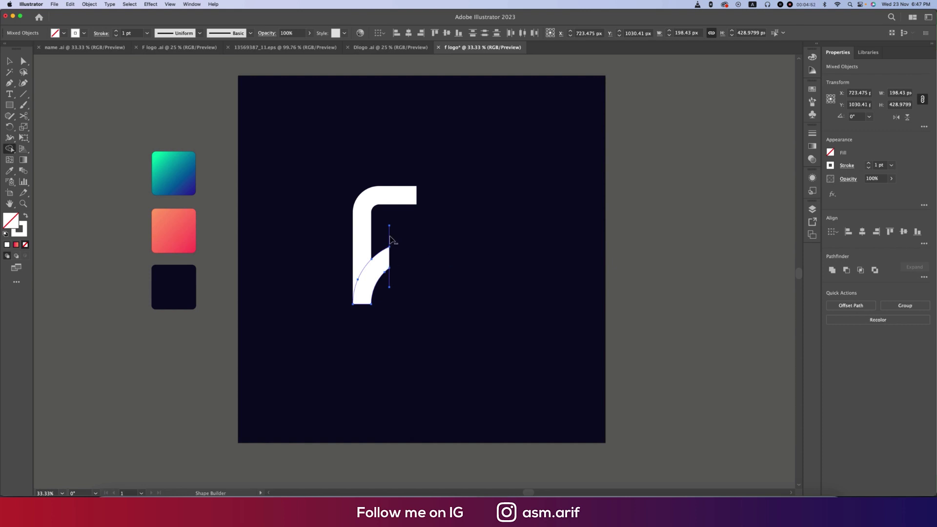
key("super+z")
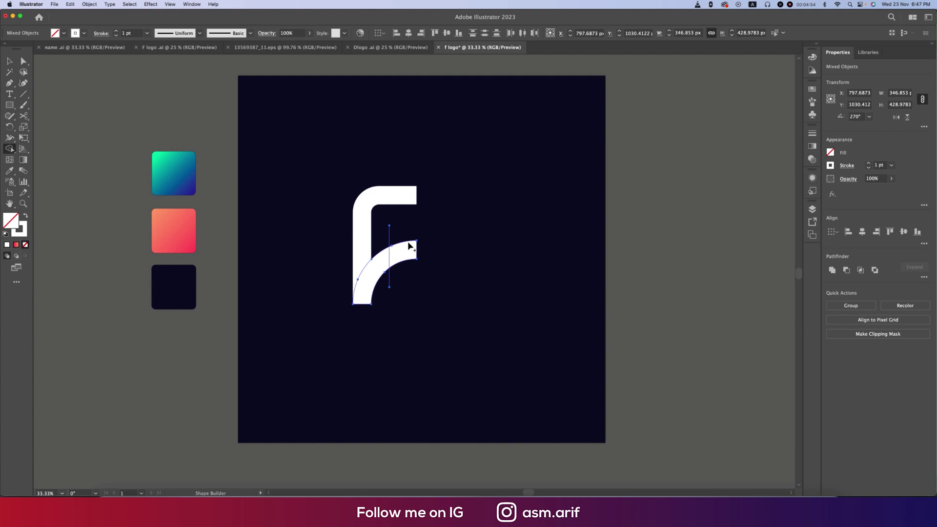
- Move the vertical cutting line about 39 px to the right across the lower arc
left_click(10, 61)
left_click(122, 102)
left_click_drag(390, 239, 396, 239)
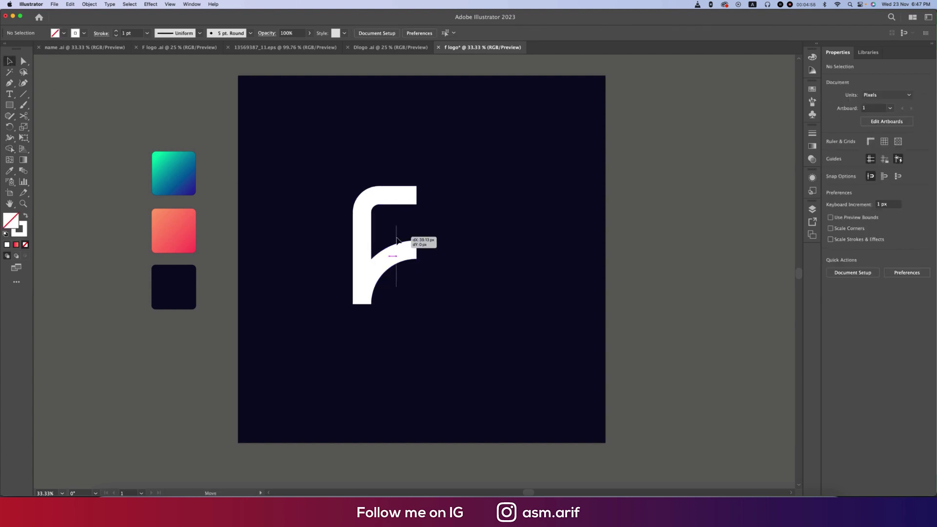
- Remove the lower arc's part right of the vertical line and the leftover line pieces with the Shape Builder
left_click(394, 257, "shift")
left_click(10, 149)
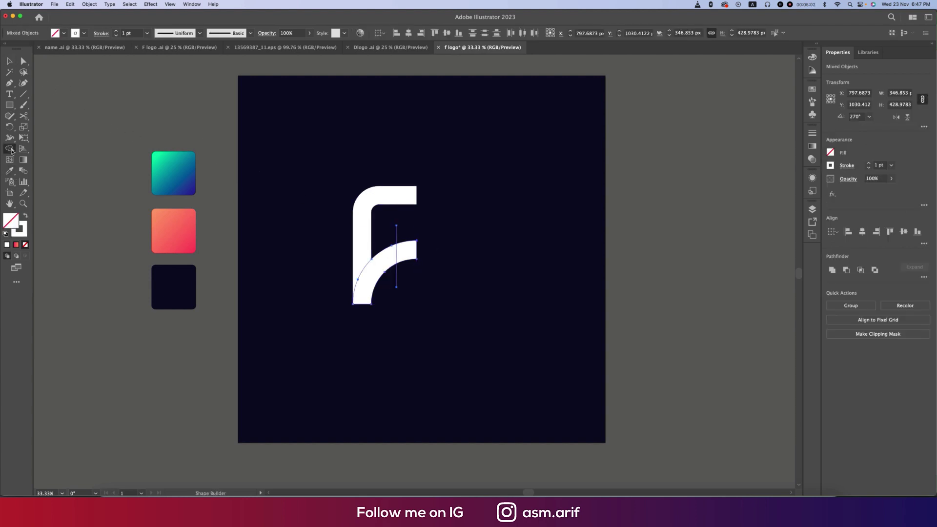
left_click(406, 253, "alt")
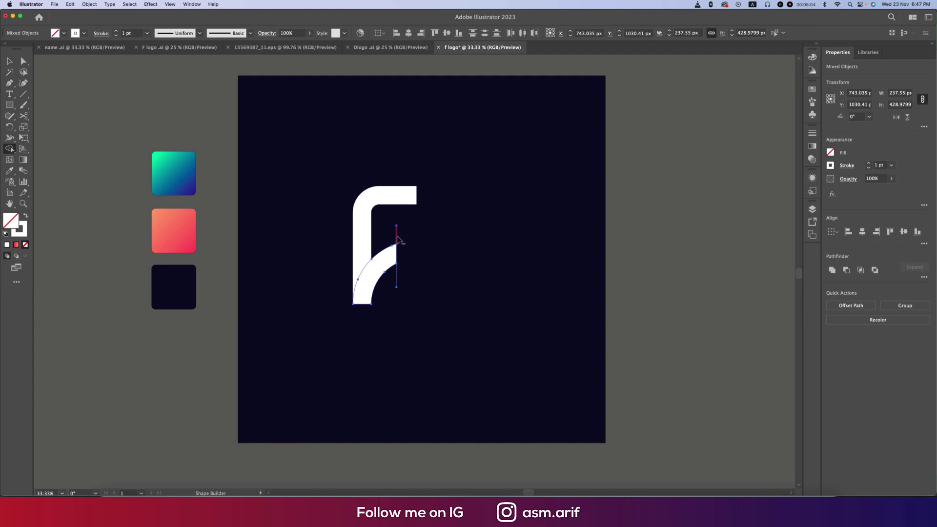
left_click(397, 277, "alt")
left_click(10, 61)
key("shift+x")
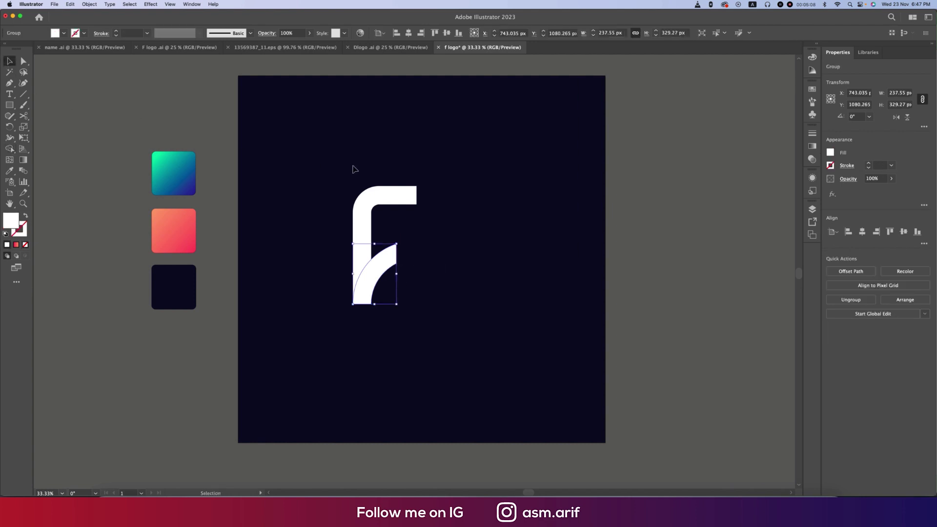
- Group the two F shapes and centre them vertically and horizontally on the artboard
left_click_drag(352, 166, 440, 256)
mouse_move(380, 255)
left_mouse_down()
mouse_move(424, 249)
mouse_move(396, 252)
left_mouse_up()
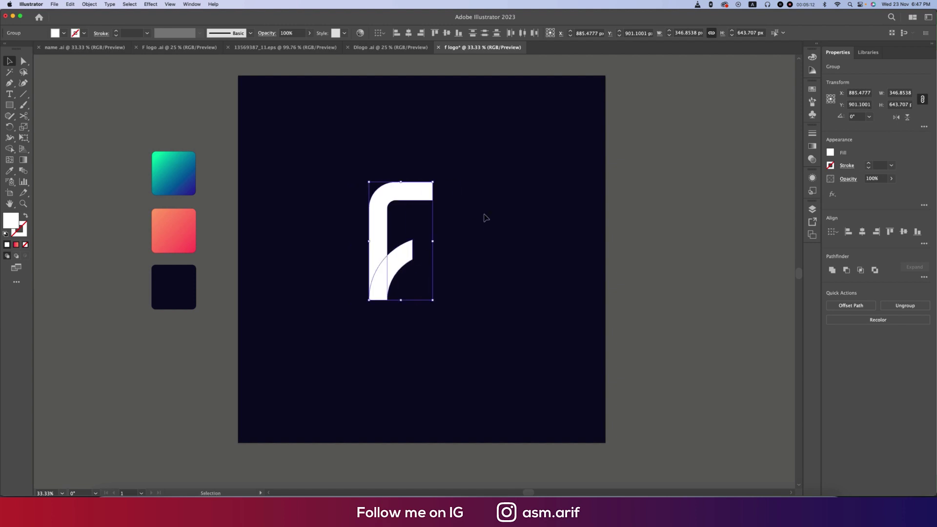
left_click(447, 33)
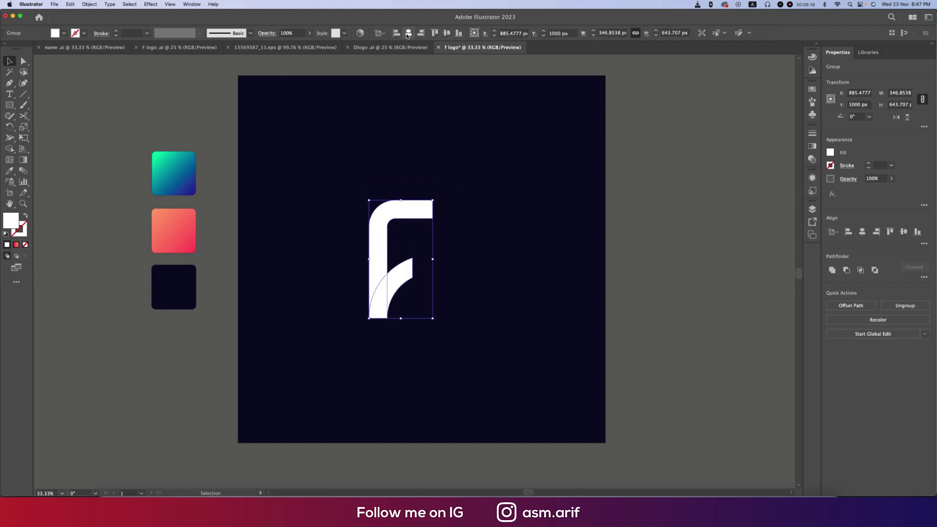
left_click(408, 33)
- Ungroup the centred F and select only its tall shape
left_click(500, 247)
left_click(436, 210)
right_click(435, 211)
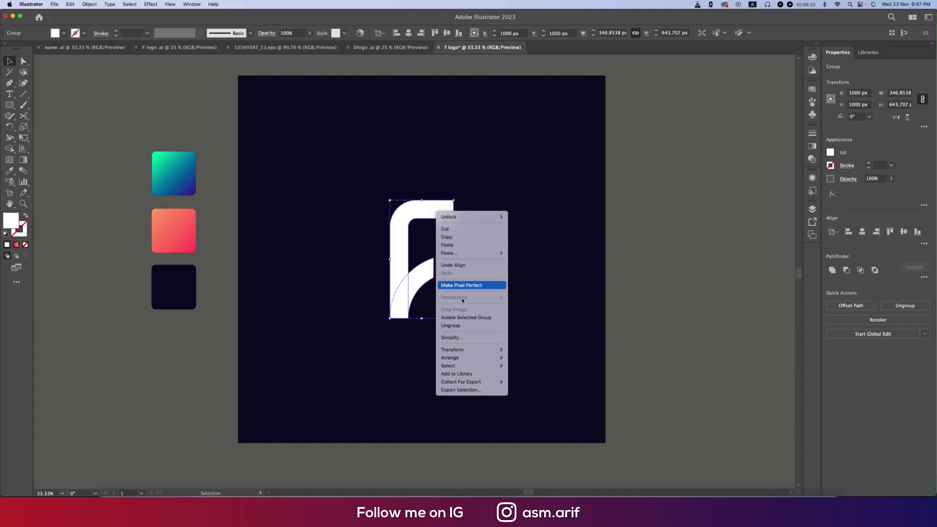
left_click(461, 285)
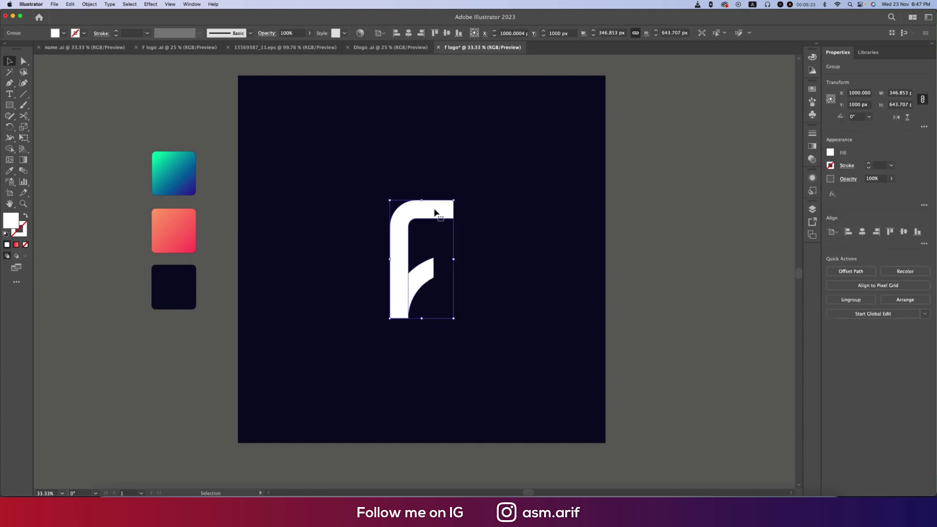
- Fill the tall F shape with the green-to-purple swatch's gradient and reverse its colour order
key("i")
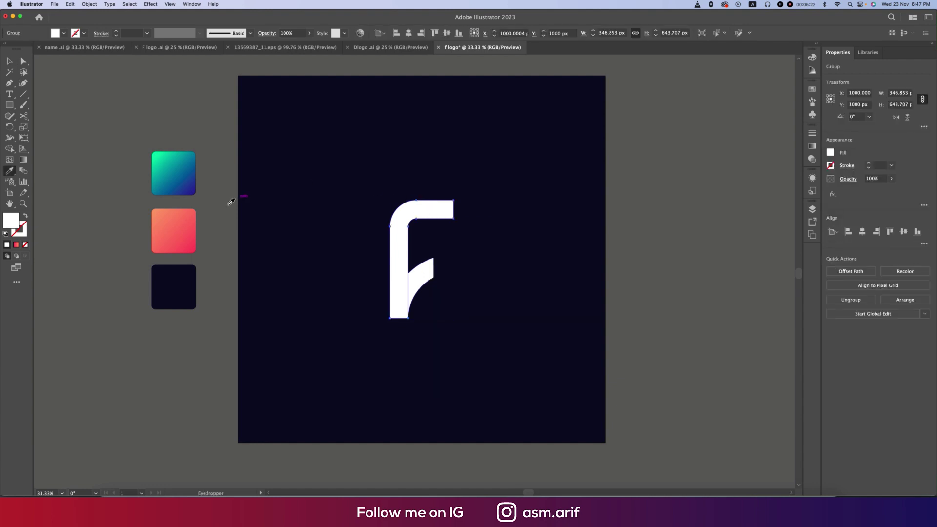
left_click(193, 183)
left_click(812, 147)
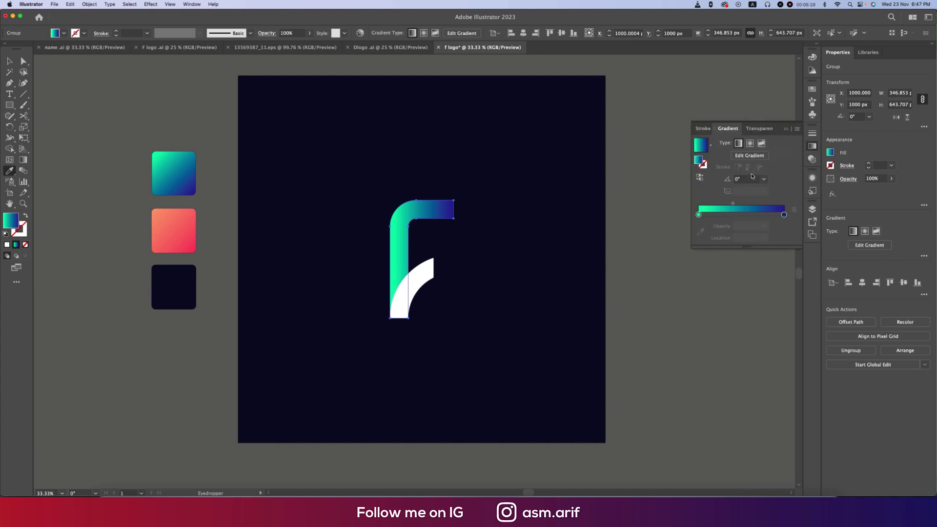
left_click(699, 176)
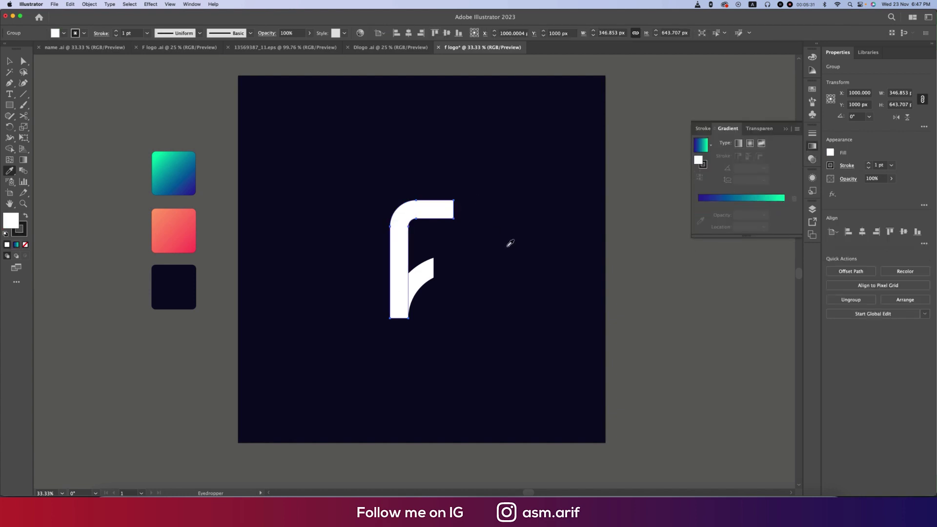
key("super+z")
- Redirect the tall shape's gradient to 90°, running from purple at the base to green at the top
key("g")
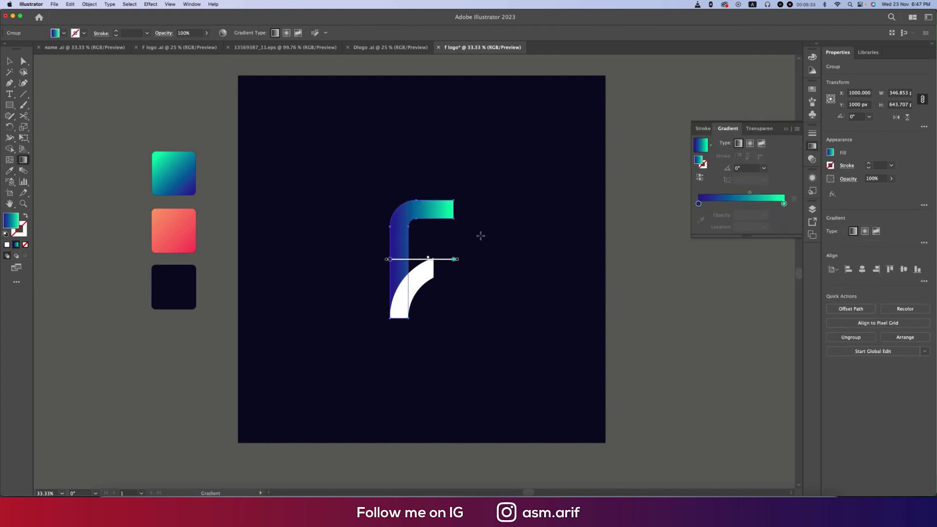
mouse_move(382, 293)
left_mouse_down()
mouse_move(446, 210)
mouse_move(461, 207)
mouse_move(457, 216)
left_mouse_up()
mouse_move(405, 317)
left_mouse_down()
mouse_move(416, 182)
mouse_move(414, 202)
left_mouse_up()
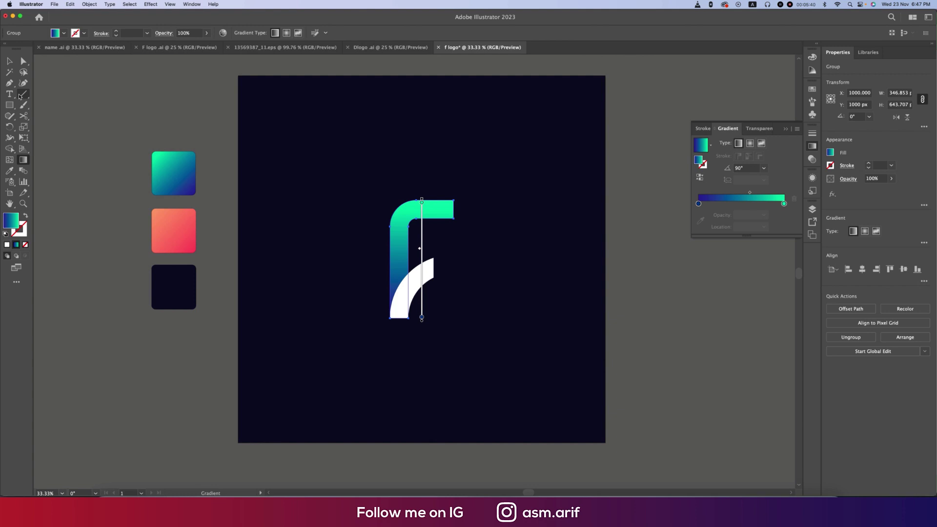
- Fill the F's lower arc with the orange-to-pink swatch's gradient and deselect it
key("v")
left_click(428, 273)
key("i")
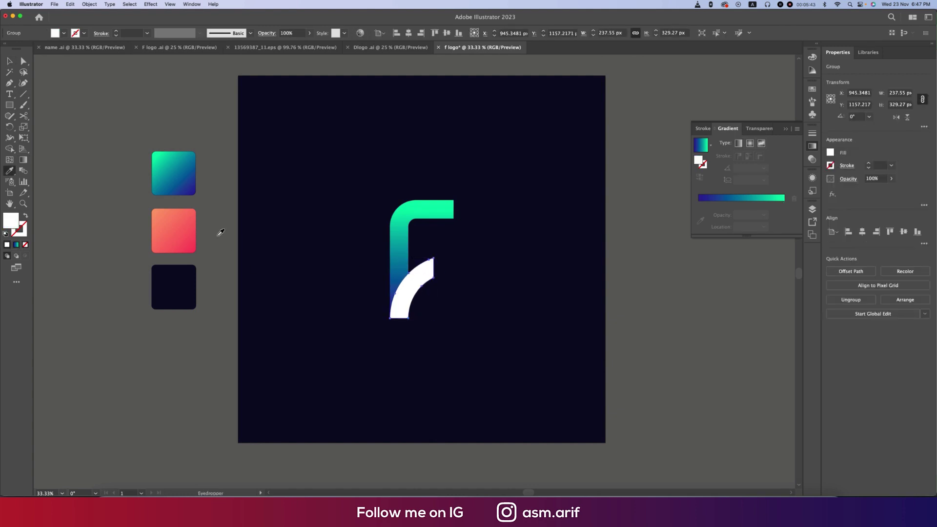
left_click(194, 230)
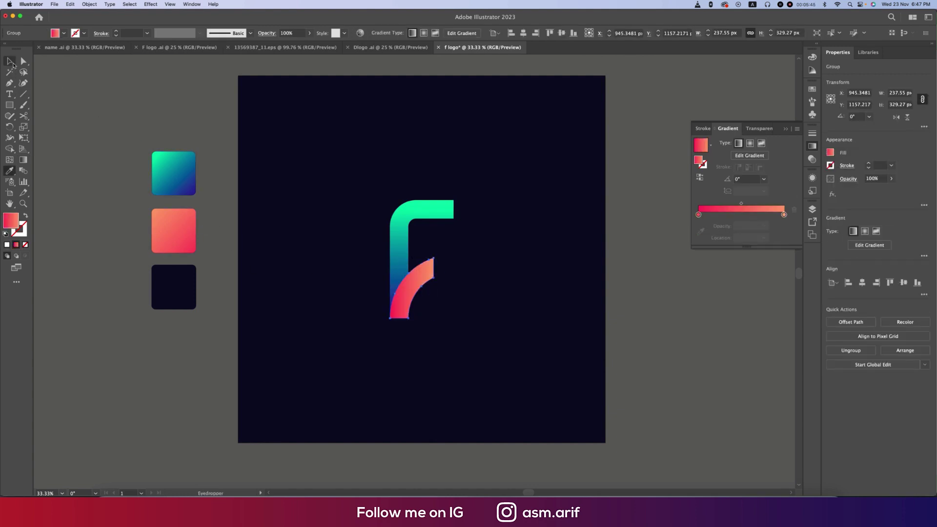
key("v")
left_click(450, 281)
- Start a Drop Shadow effect on the F's pink-orange arc
scroll(458, 286, "up", 1)
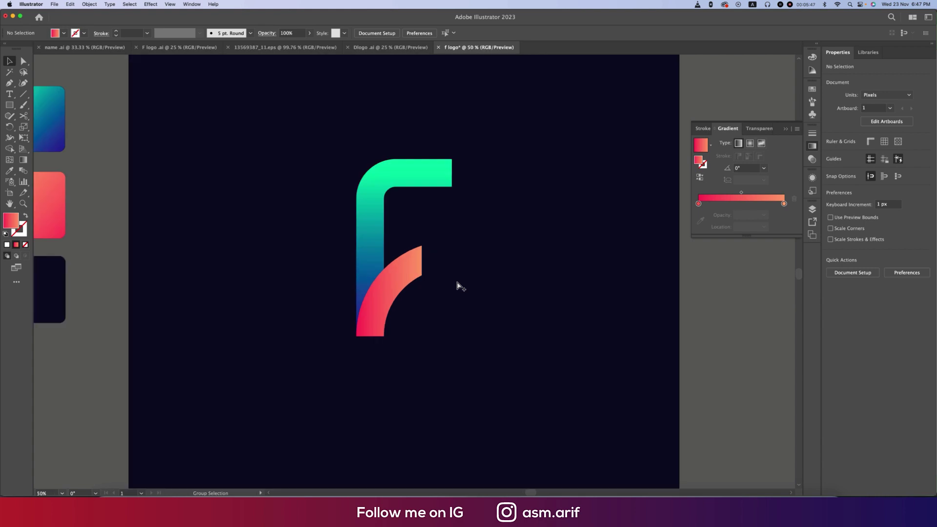
left_click(407, 291)
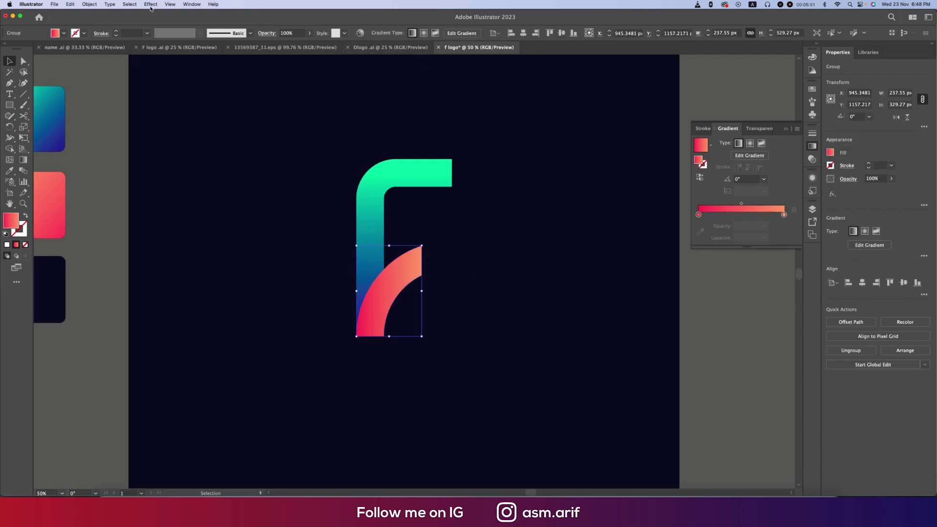
left_click(153, 6)
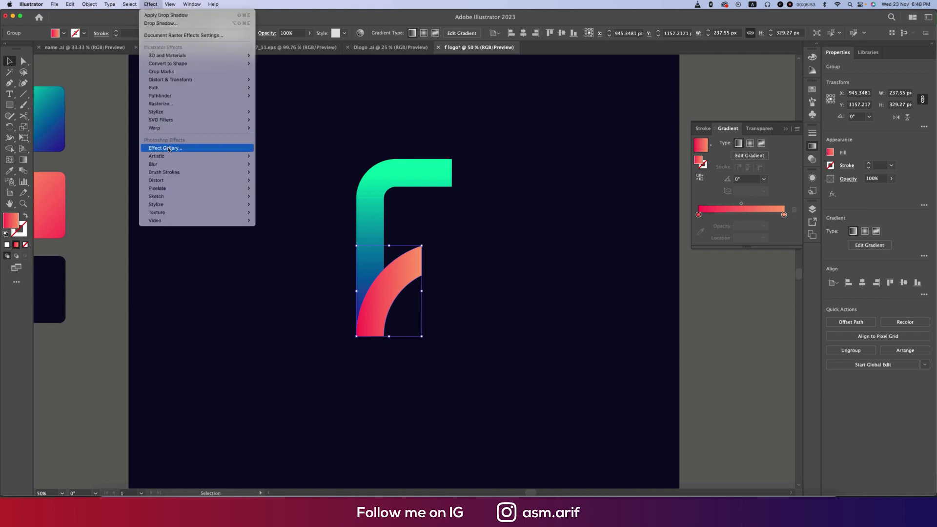
mouse_move(171, 116)
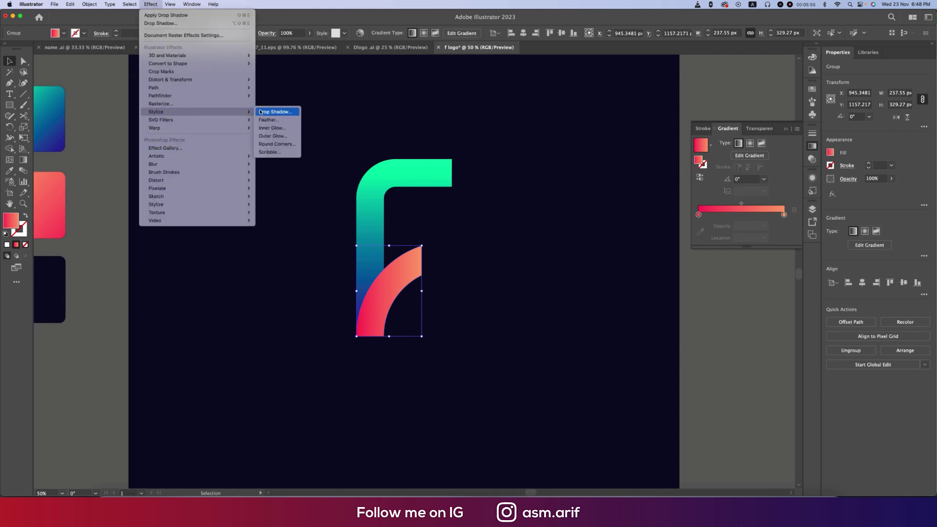
left_click(275, 112)
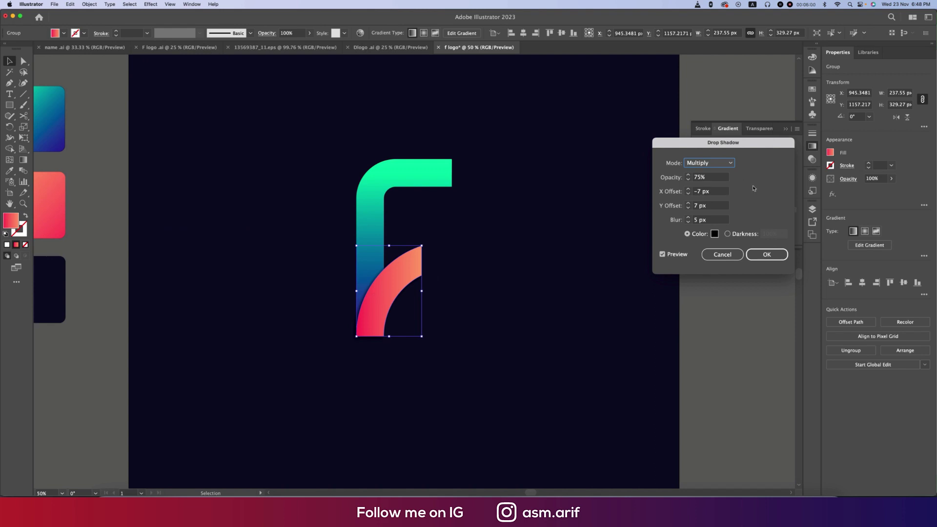
- Set the drop shadow's X offset to -3 px and compare the arc with the preview off and on
left_click(704, 196)
key("Up")
key("Up")
key("Tab")
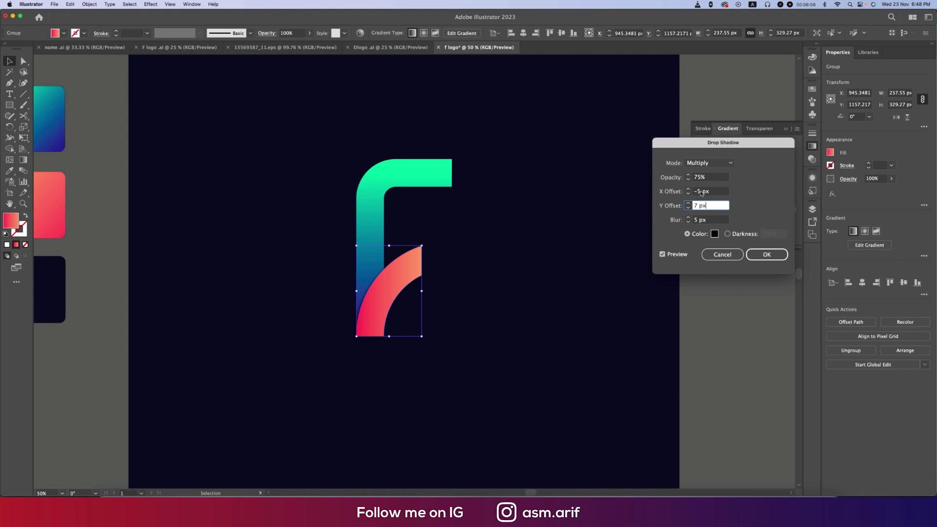
left_click(698, 192)
key("Down")
key("Down")
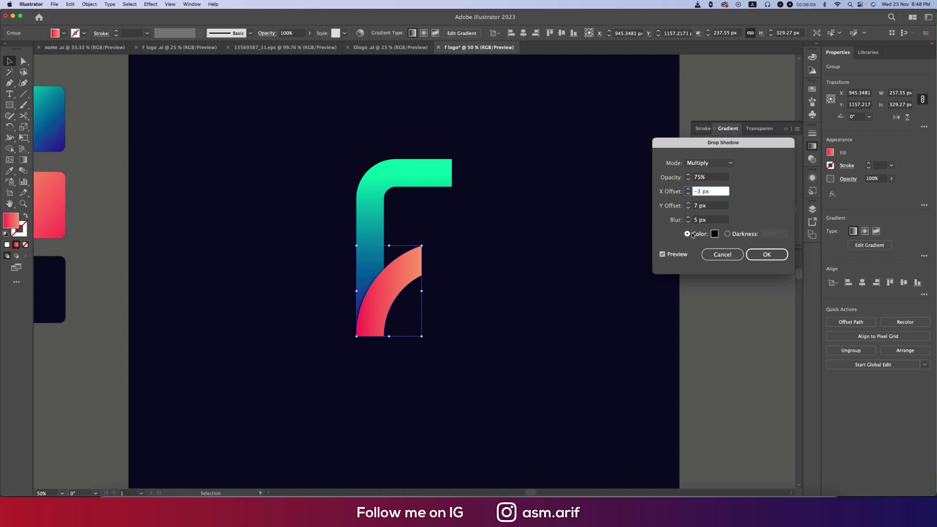
left_click(664, 254)
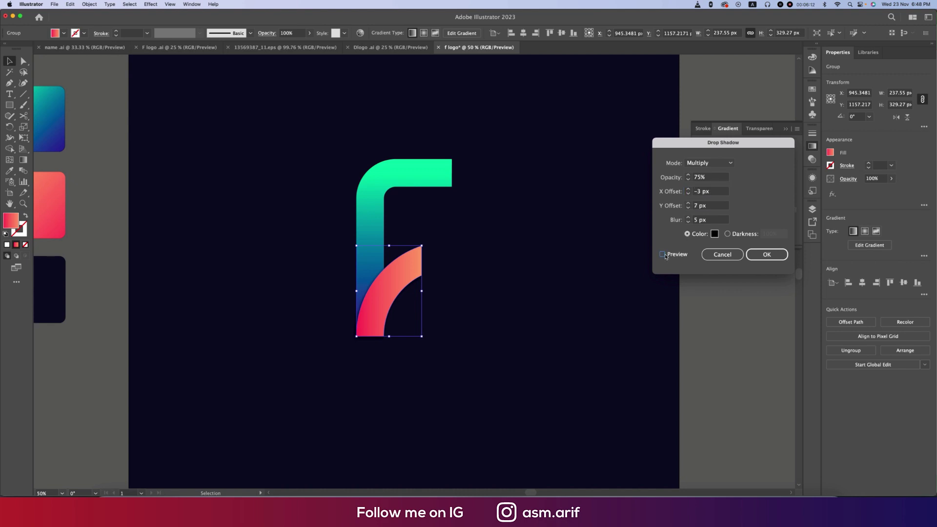
left_click(663, 254)
left_click(698, 206)
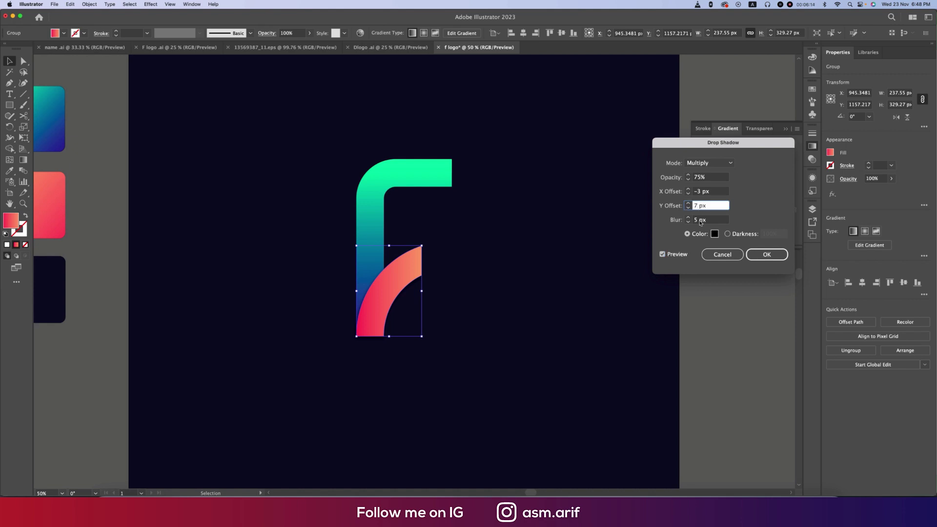
- Set the shadow's opacity to 85% and its blend mode to Normal, apply the effect and deselect the arc
left_click_drag(712, 178, 687, 177)
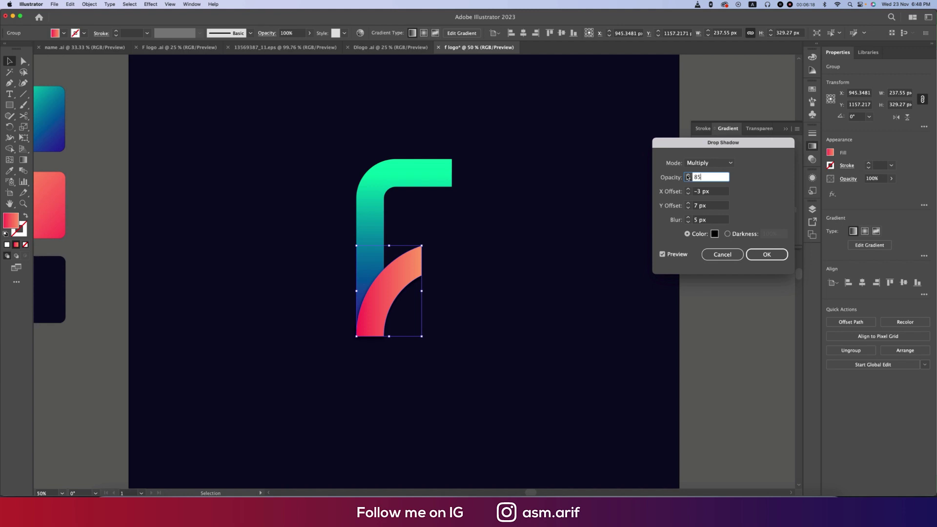
left_click(716, 165)
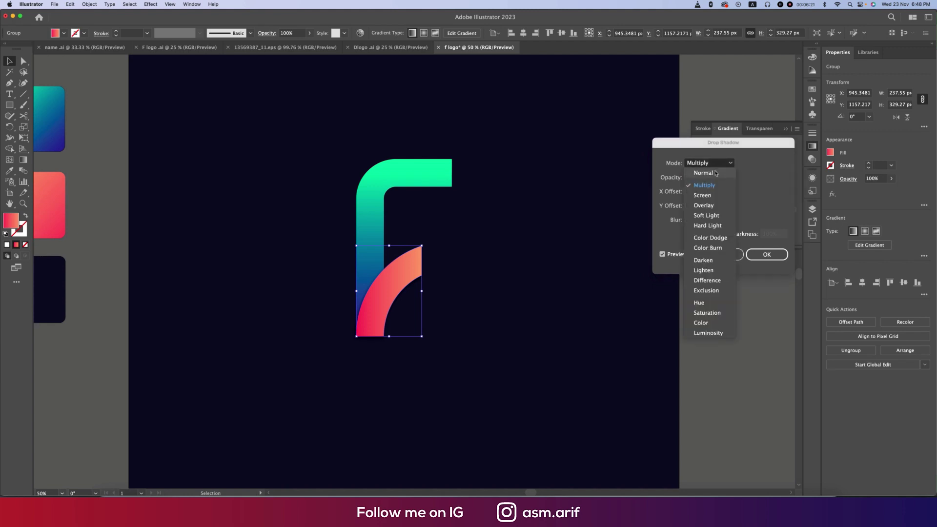
left_click(703, 173)
left_click(713, 191)
key("Return")
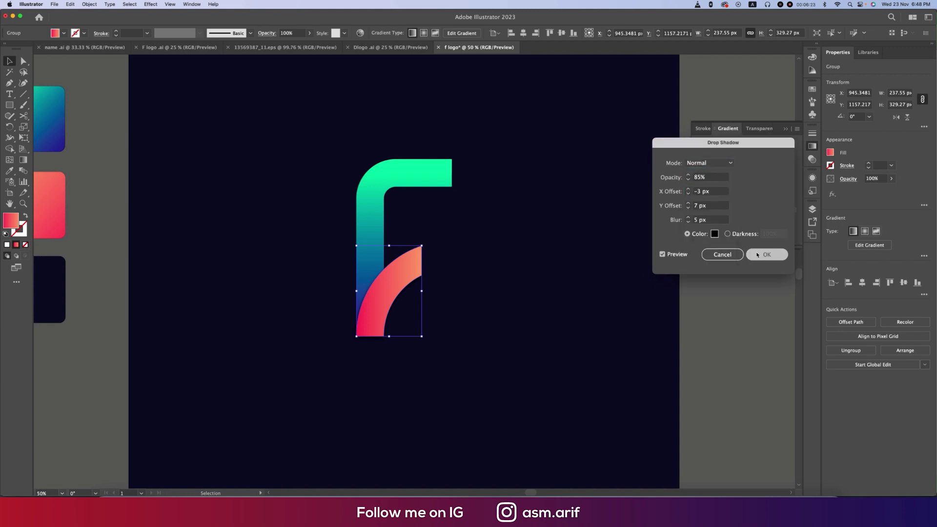
left_click(496, 270)
scroll(497, 269, "down", 2)
key("v")
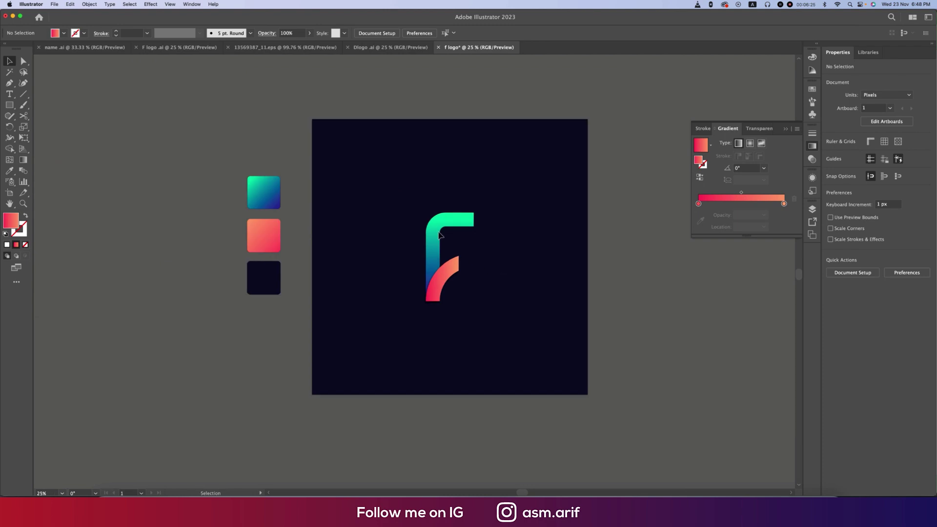
- Undo the drop shadow, the gradient fills, the centring and the trimming of the F's lower arc
left_click_drag(409, 191, 535, 338)
key("super+z")
key("super+z")
key("super+z")
key("super+z")
key("super+z")
key("super+z")
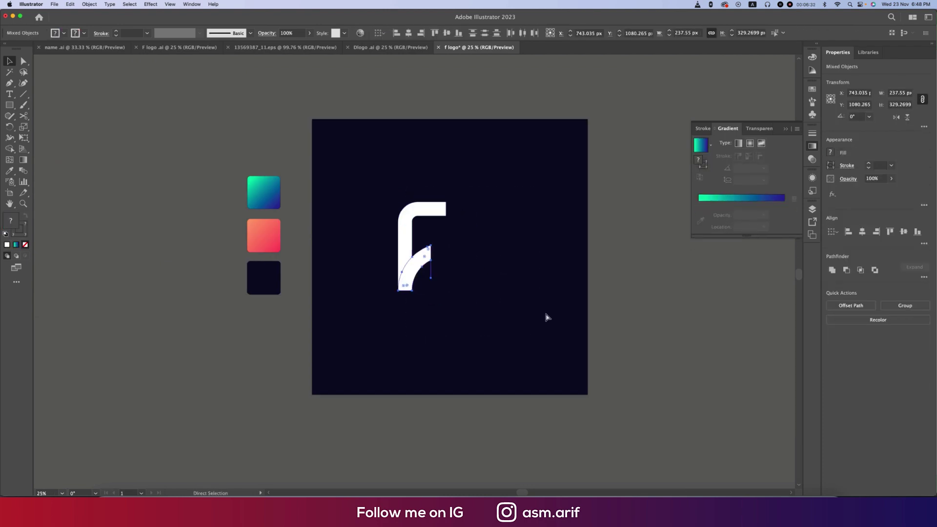
left_click(543, 316)
left_click(431, 242)
key("Delete")
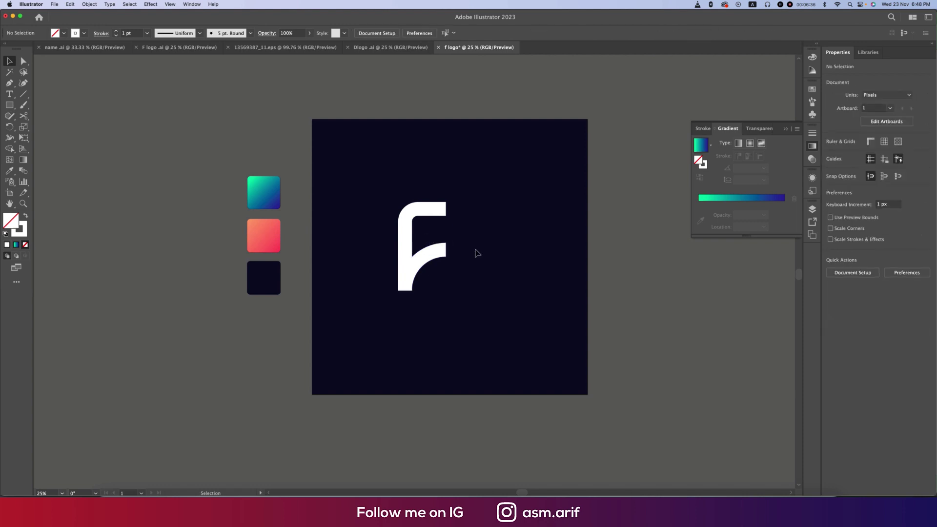
- Fill the white tall F shape with the green-to-purple swatch's gradient and reverse it to run from purple to green
left_click(443, 215)
key("i")
left_click(260, 194)
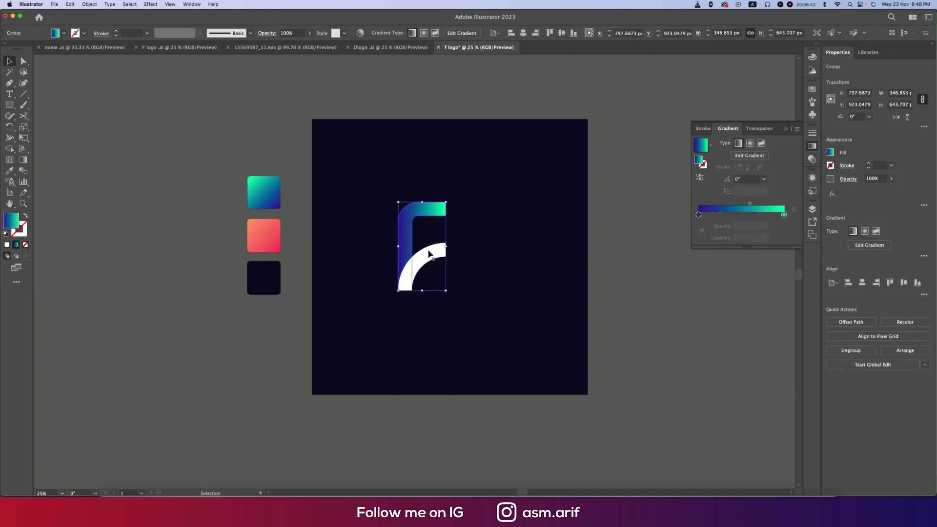
- Fill the full-length lower arc with the orange-to-pink swatch's gradient and deselect it
left_click(428, 252)
key("i")
key("i")
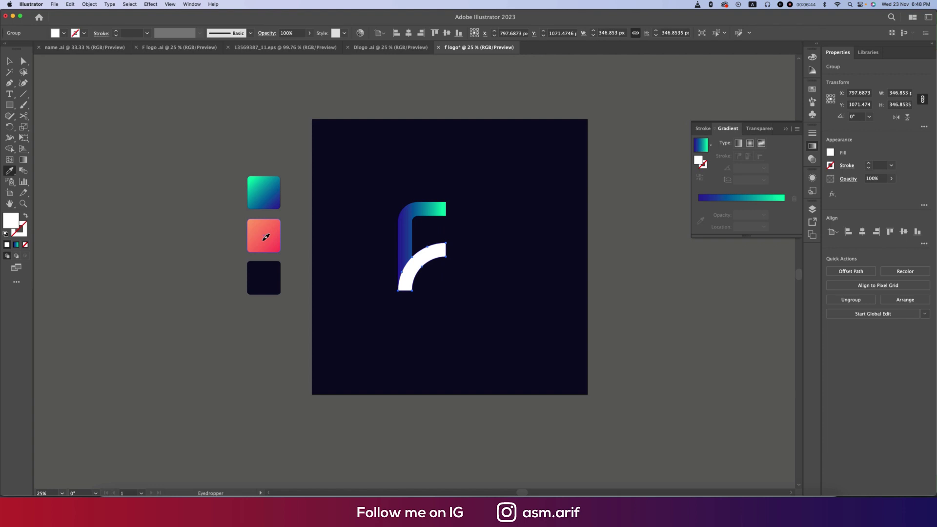
left_click(265, 236)
key("v")
left_click(506, 295)
- Apply a Drop Shadow effect to the full-length pink-orange arc with the dialog's existing settings and deselect it
left_click(438, 260)
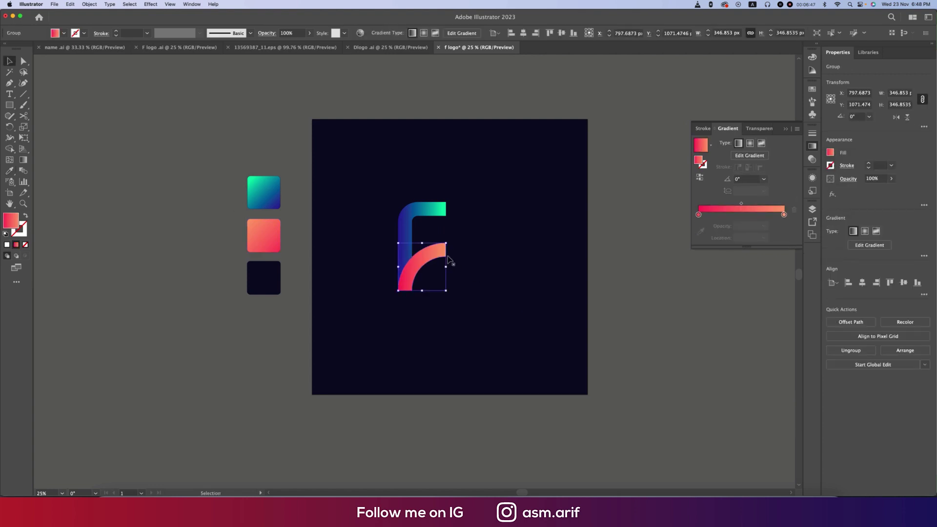
left_click(150, 4)
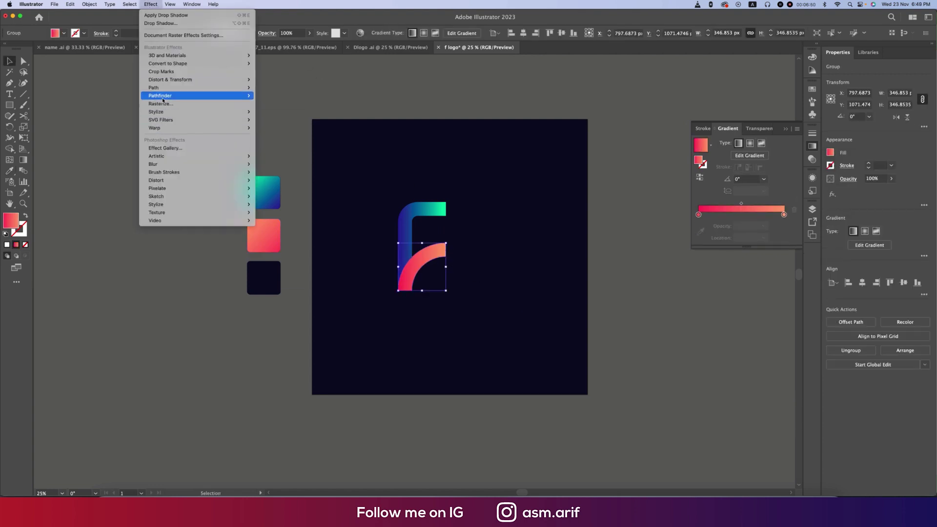
mouse_move(164, 112)
left_click(269, 112)
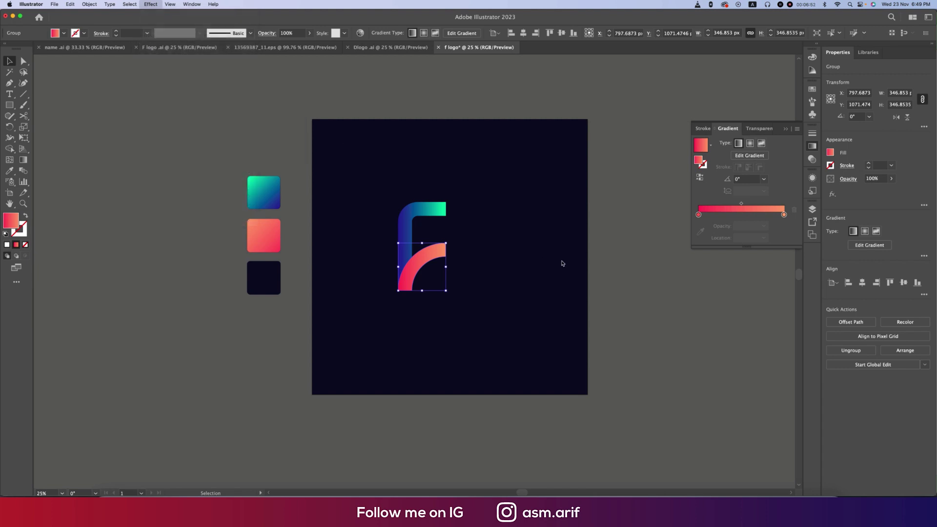
key("Return")
left_click(518, 276)
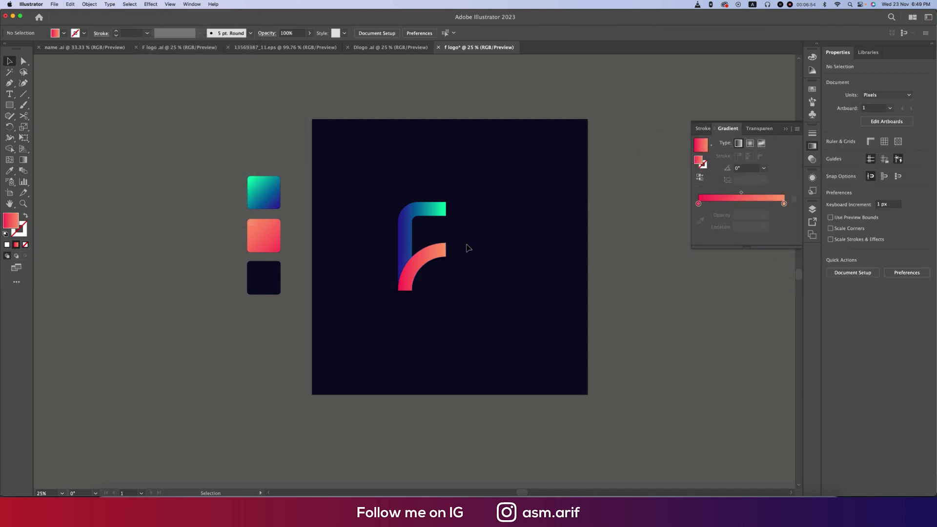
- Group the two F shapes and centre the group vertically and horizontally on the artboard
left_click_drag(369, 167, 513, 341)
key("v")
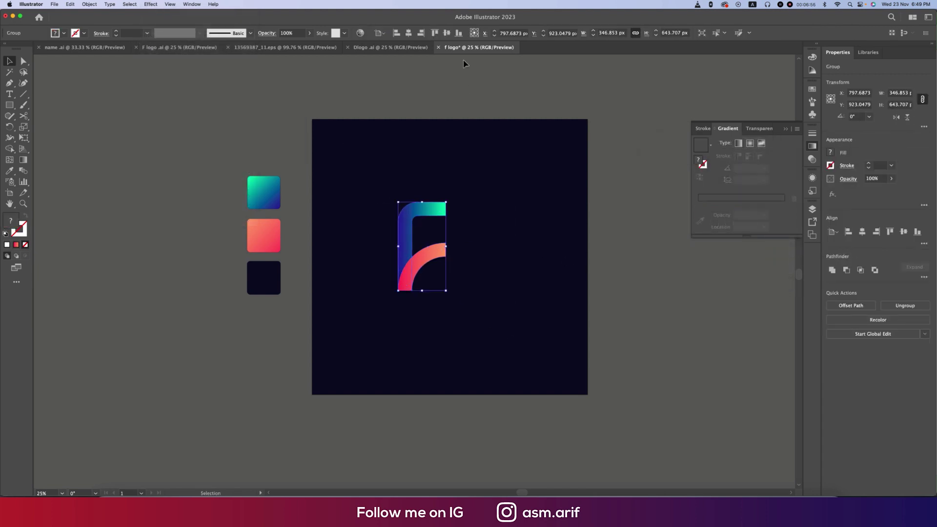
left_click(446, 33)
left_click(408, 33)
left_click(531, 239)
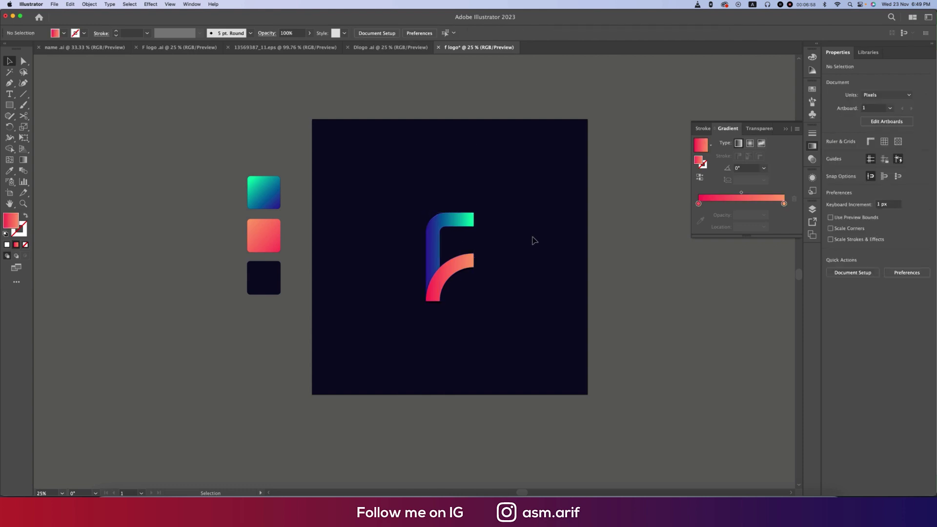
scroll(534, 242, "up", 1)
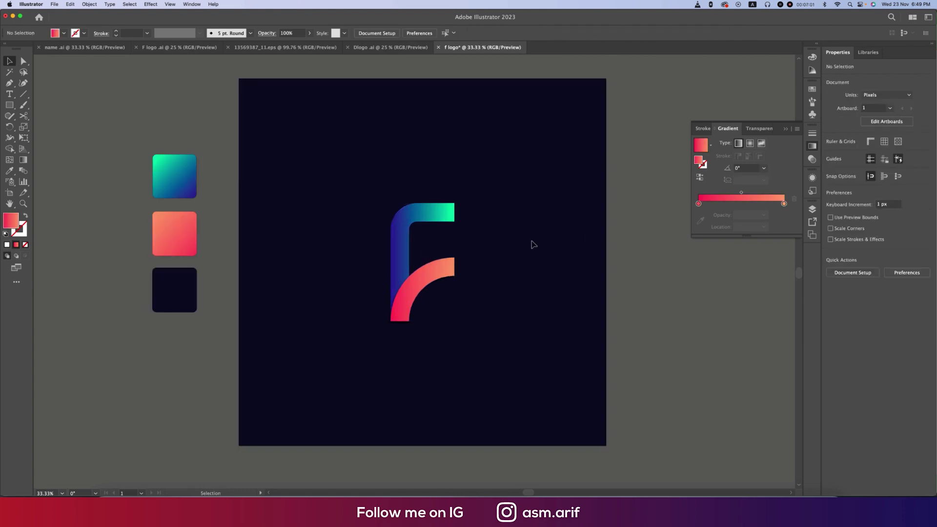